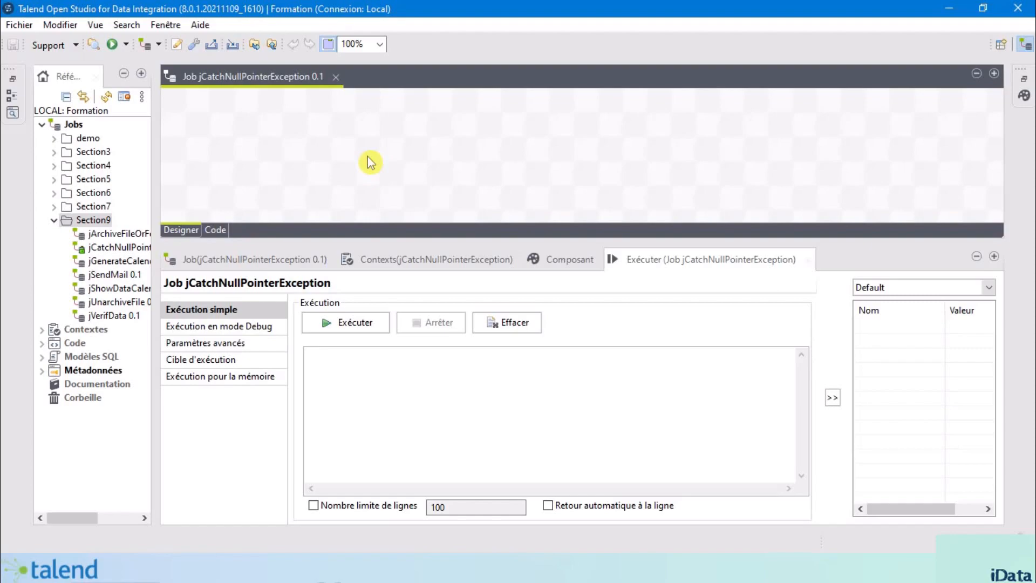
# - Add a tJava component to the empty job and change its default code to String foo = null;
pyautogui.write('tja')
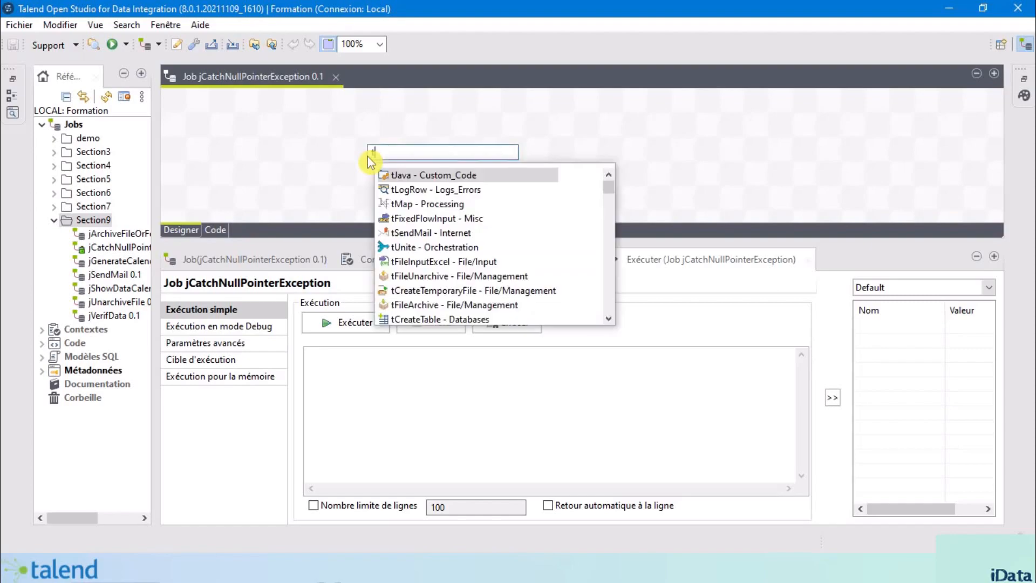
pyautogui.doubleClick(418, 175)
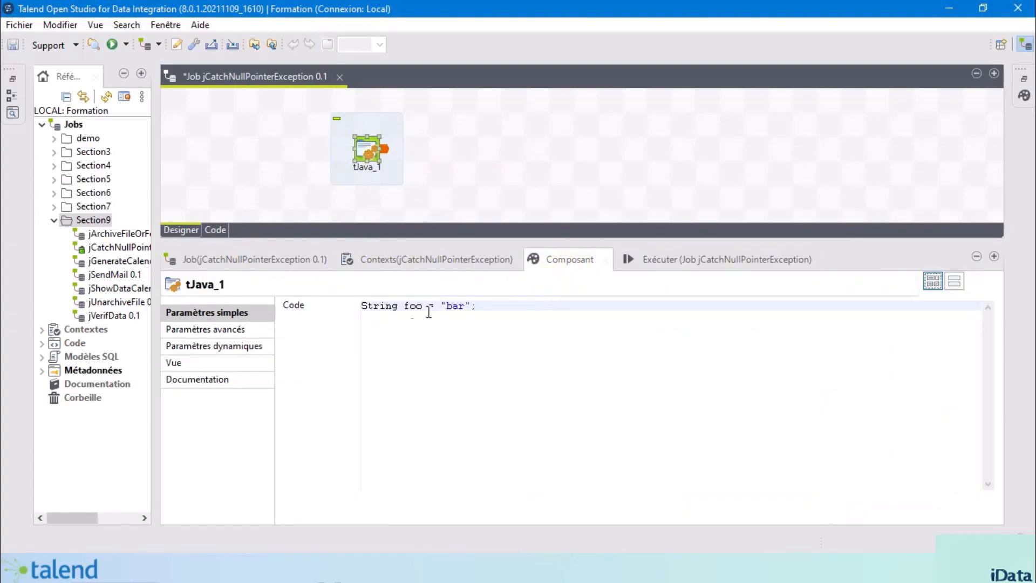
pyautogui.click(367, 308)
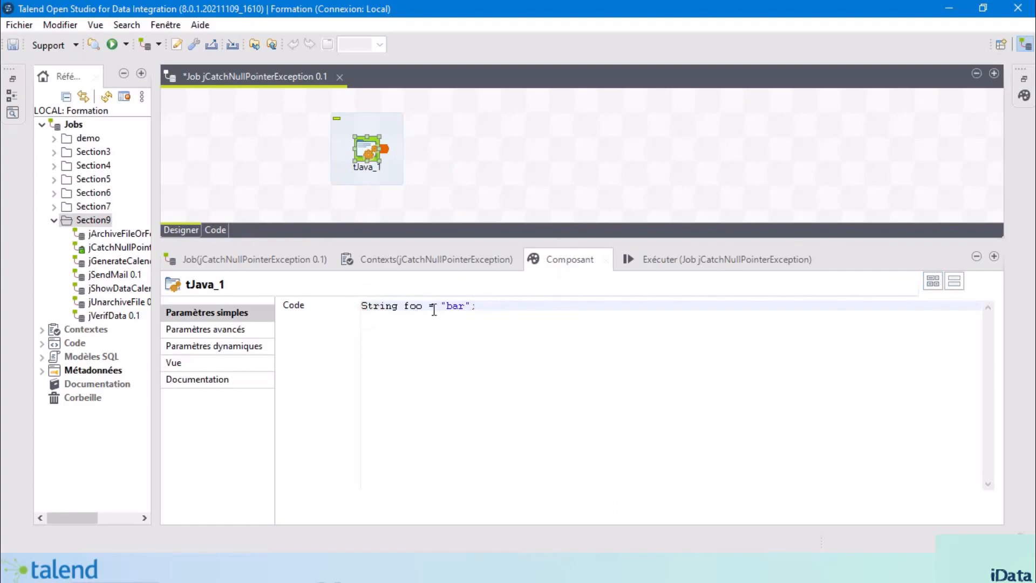
pyautogui.doubleClick(412, 306)
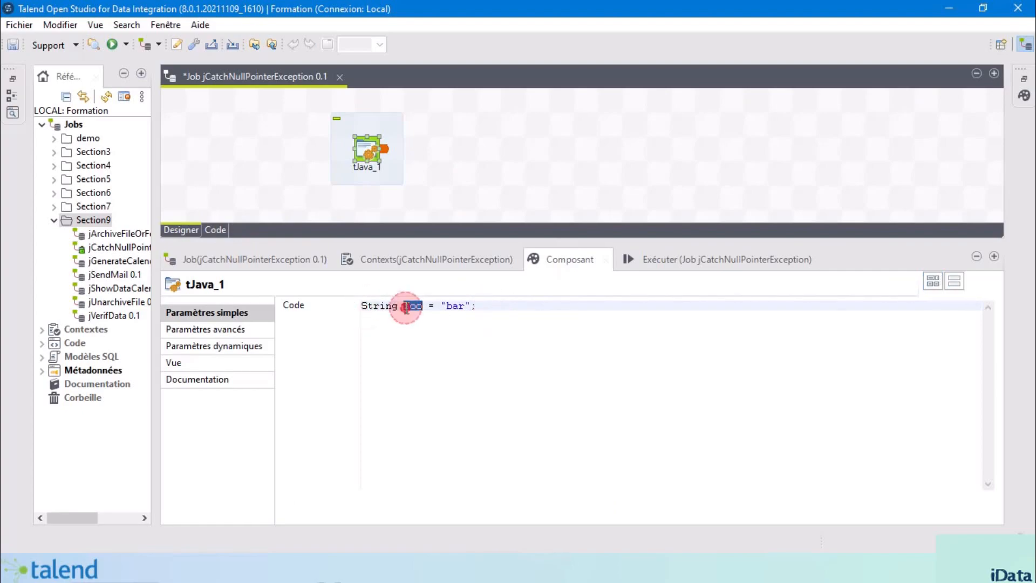
pyautogui.doubleClick(460, 306)
pyautogui.press('BackSpace')
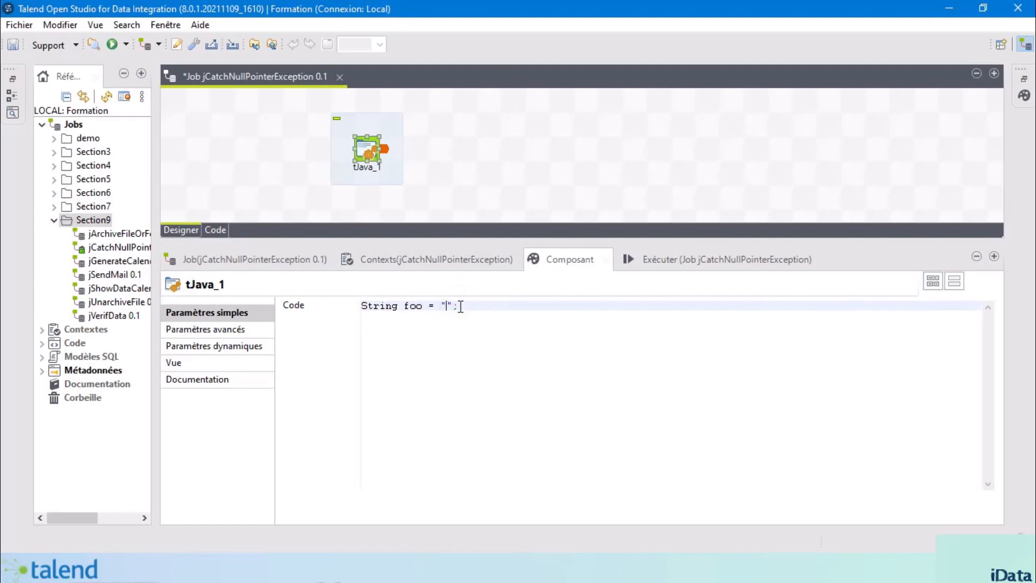
pyautogui.write('null')
pyautogui.click(502, 309)
pyautogui.press('Return')
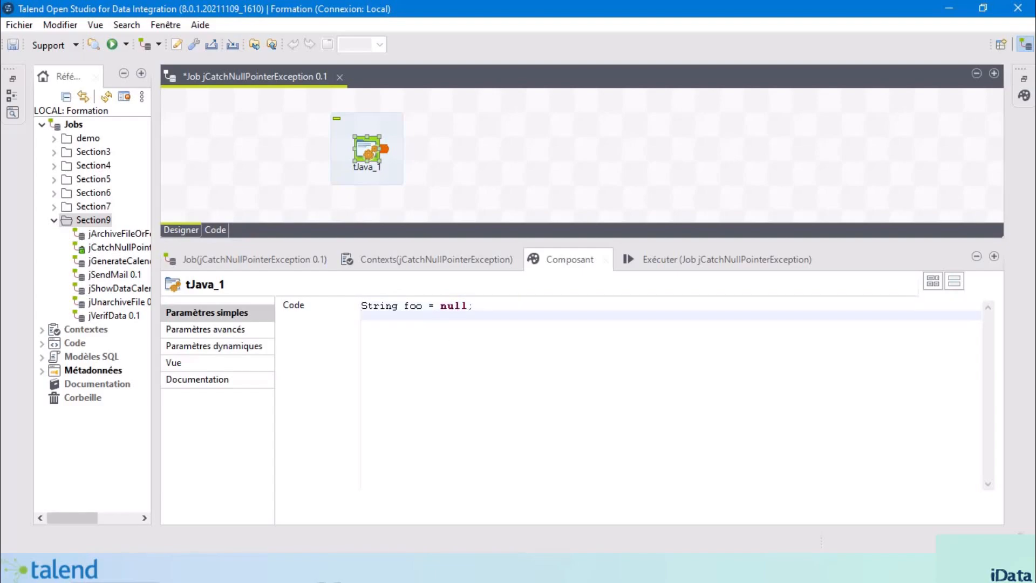
# - Add a second code line to tJava_1 that calls foo.length();
pyautogui.doubleClick(412, 306)
pyautogui.click(399, 324)
pyautogui.doubleClick(415, 305)
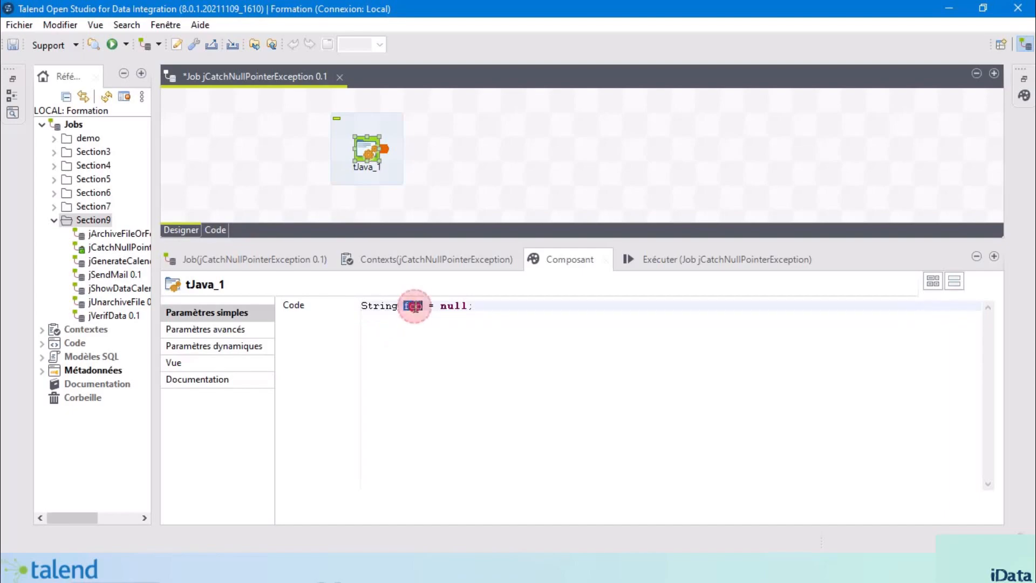
pyautogui.click(393, 330)
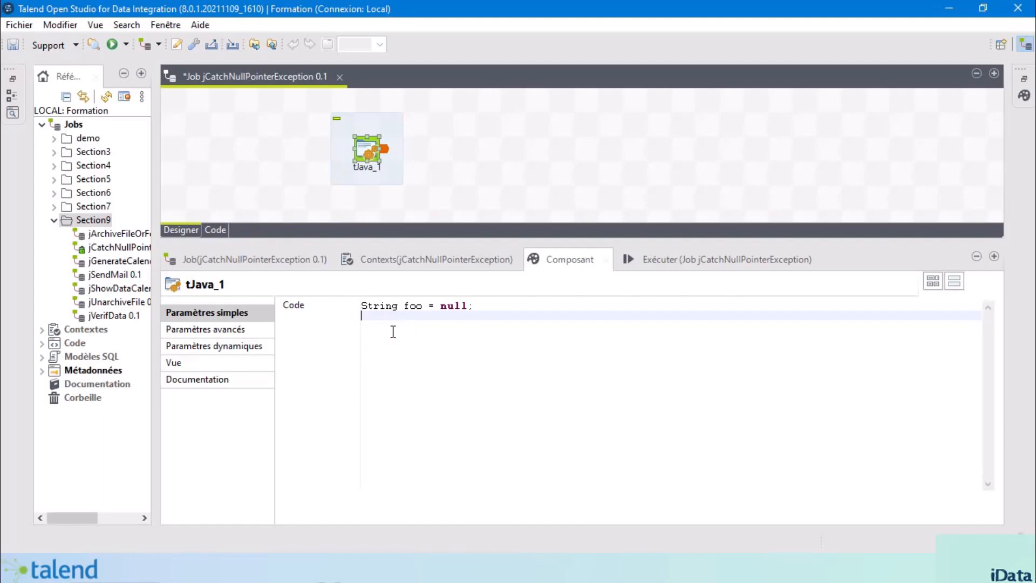
pyautogui.write('foo.len')
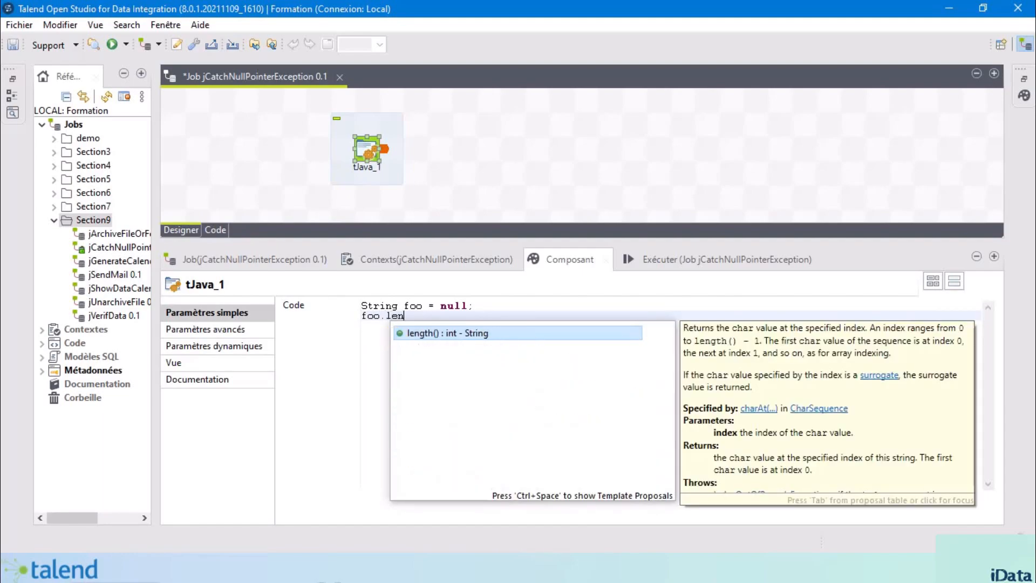
pyautogui.click(455, 335)
pyautogui.doubleClick(454, 335)
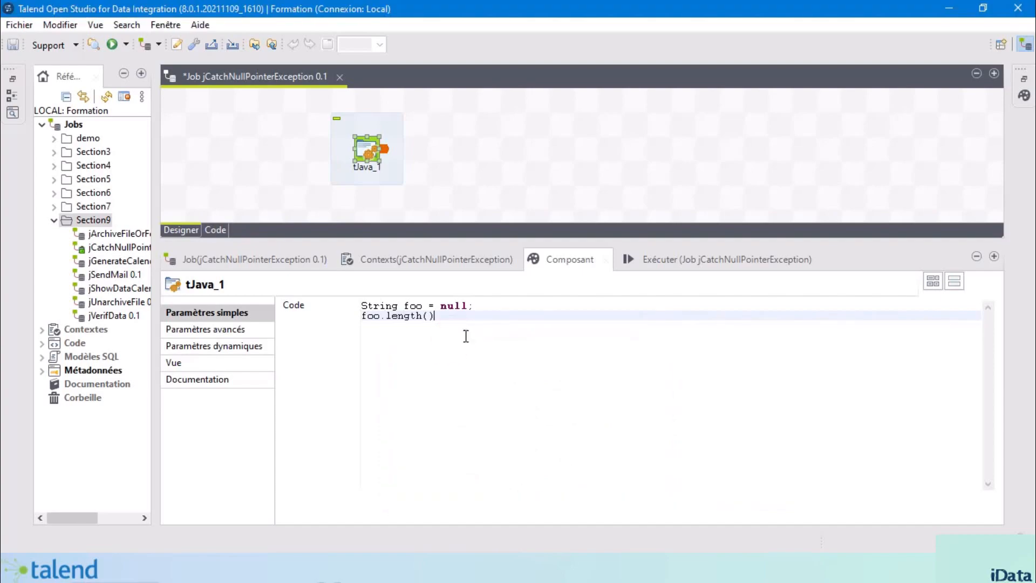
# - Run the job jCatchNullPointerException and highlight the exception type in the execution output
pyautogui.click(646, 259)
pyautogui.click(360, 323)
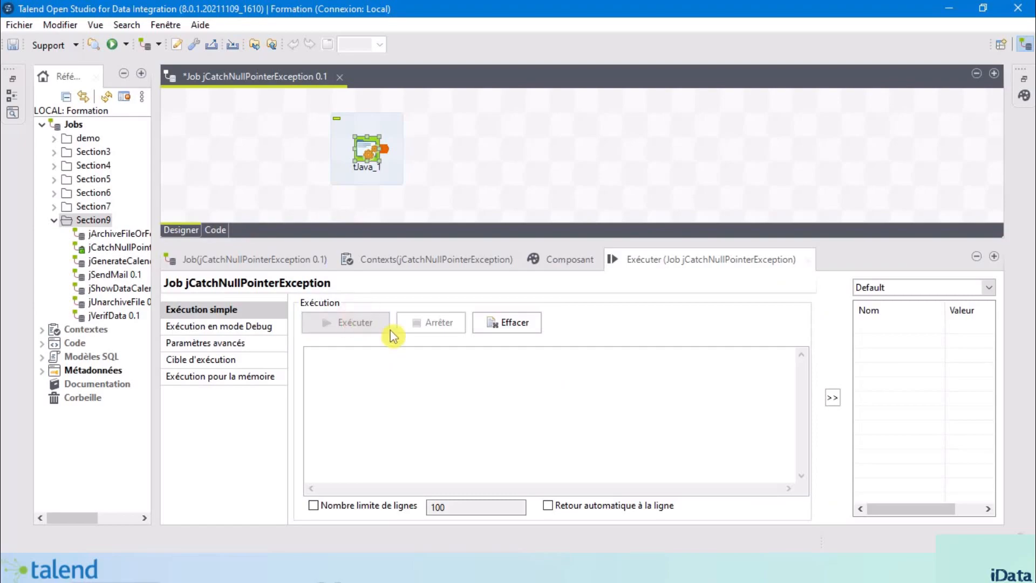
pyautogui.doubleClick(404, 393)
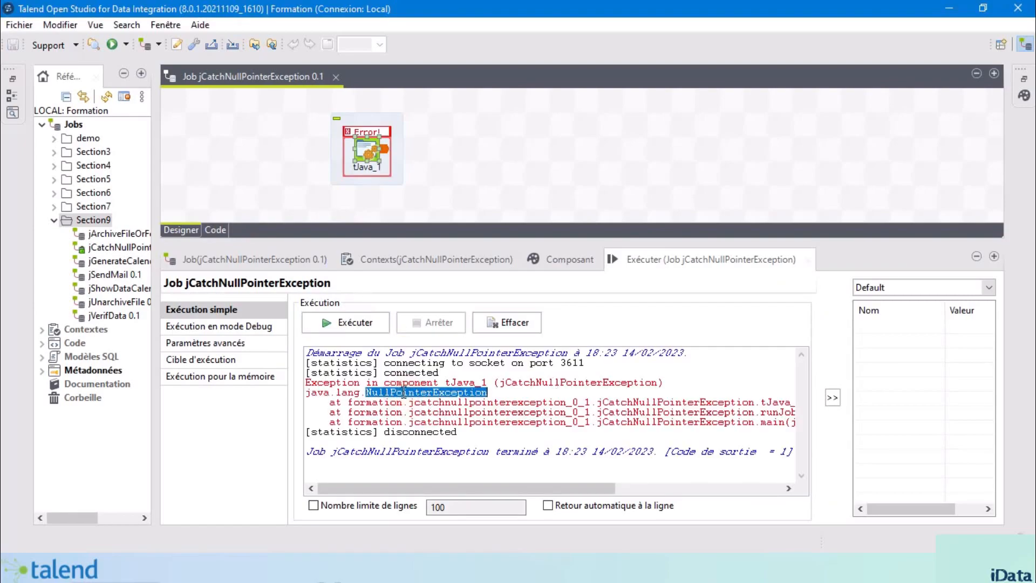
# - Examine tJava_1's code, comparing the value assigned to foo with the length() call made on it
pyautogui.click(368, 152)
pyautogui.click(369, 153)
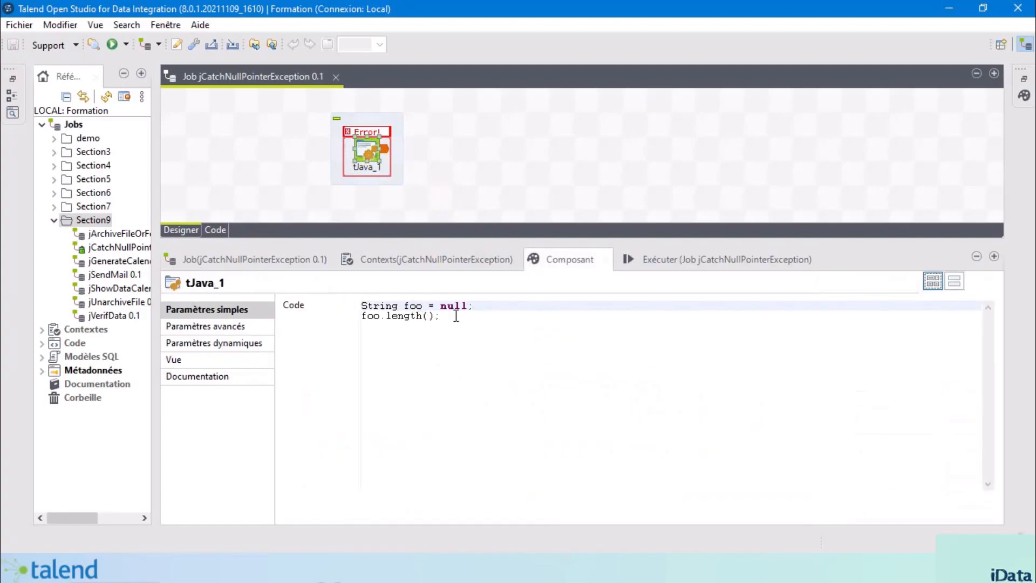
pyautogui.doubleClick(413, 305)
pyautogui.doubleClick(453, 305)
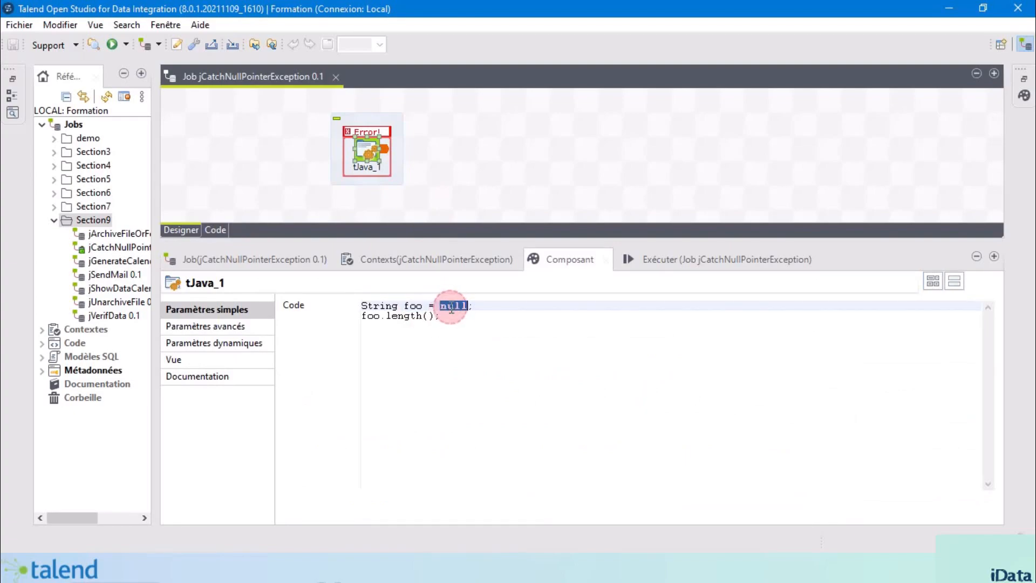
pyautogui.doubleClick(412, 305)
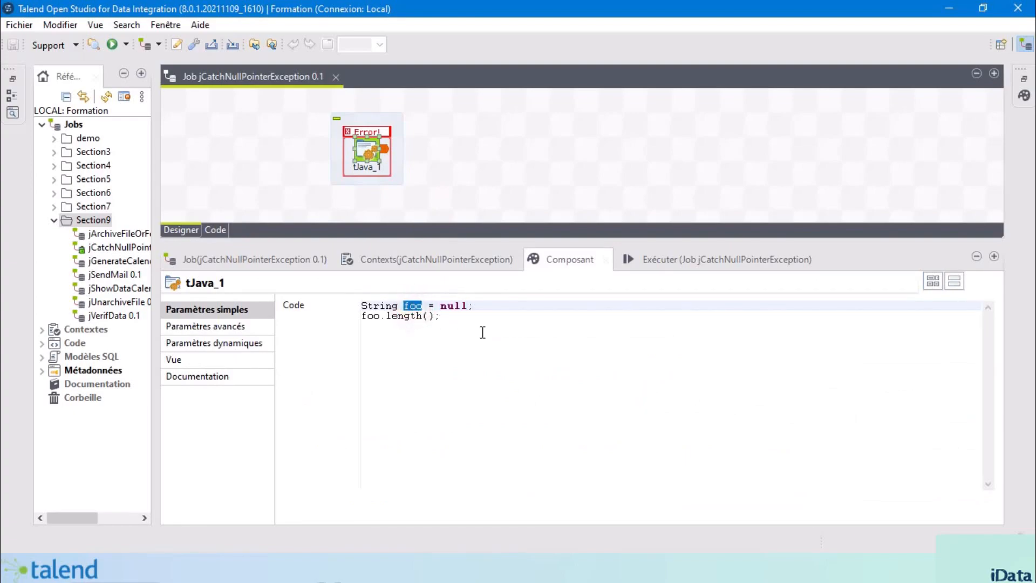
pyautogui.doubleClick(455, 305)
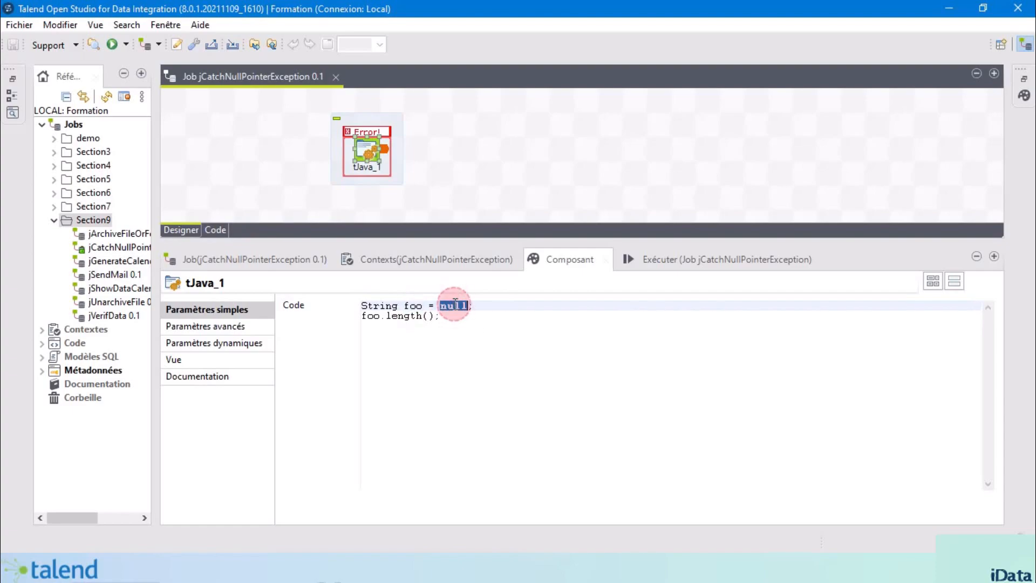
pyautogui.click(399, 317)
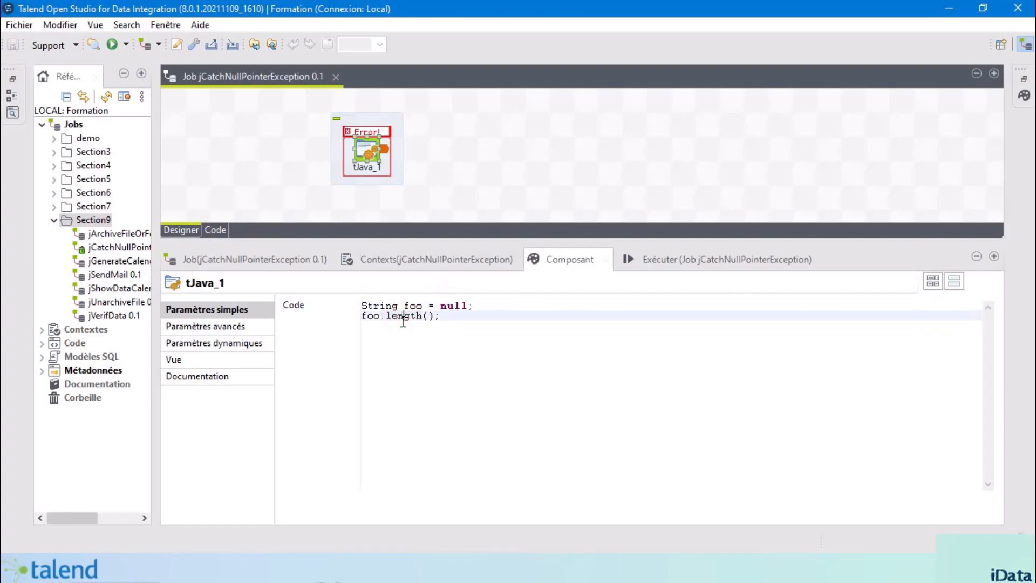
pyautogui.doubleClick(413, 305)
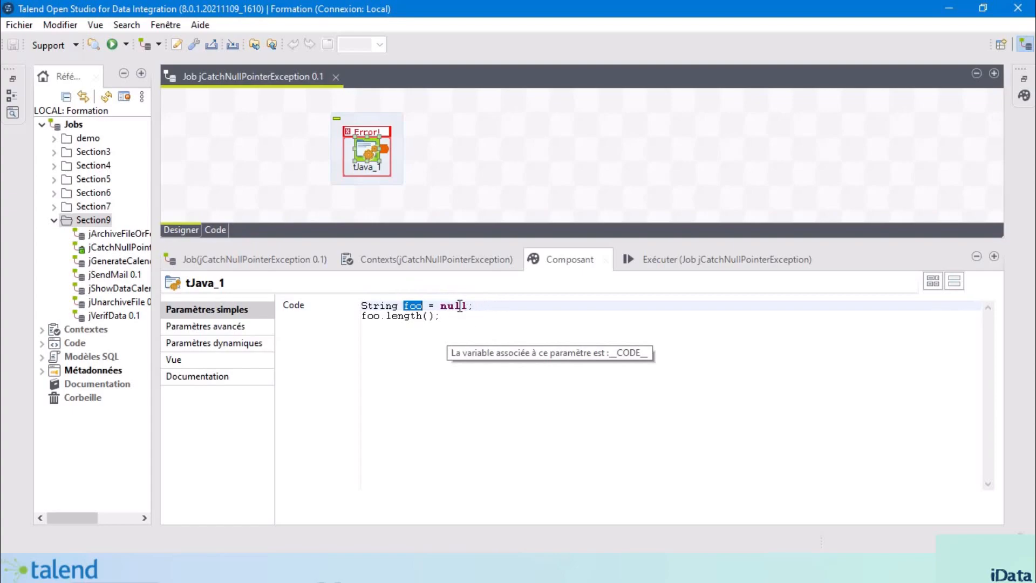
# - Wrap the foo.length(); call in braces under the condition if (!Relational.ISNULL(foo)) in tJava_1's code
pyautogui.click(486, 305)
pyautogui.press('Return')
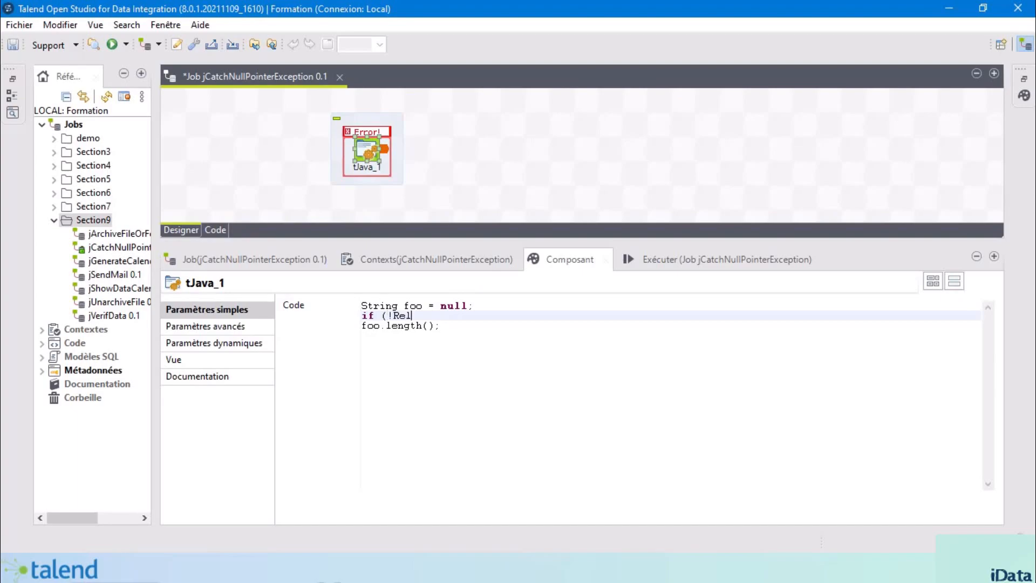
pyautogui.write('.')
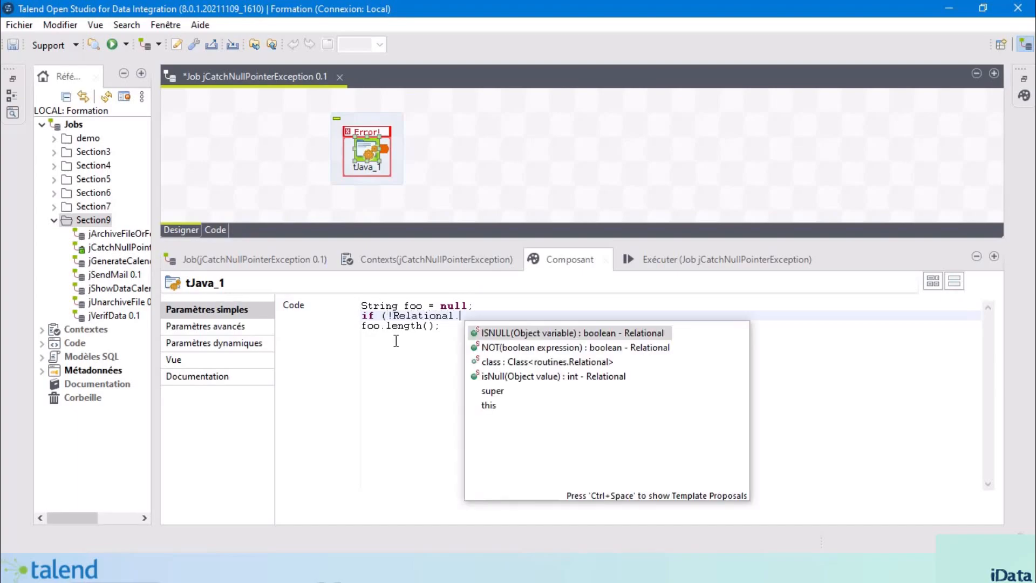
pyautogui.write('is')
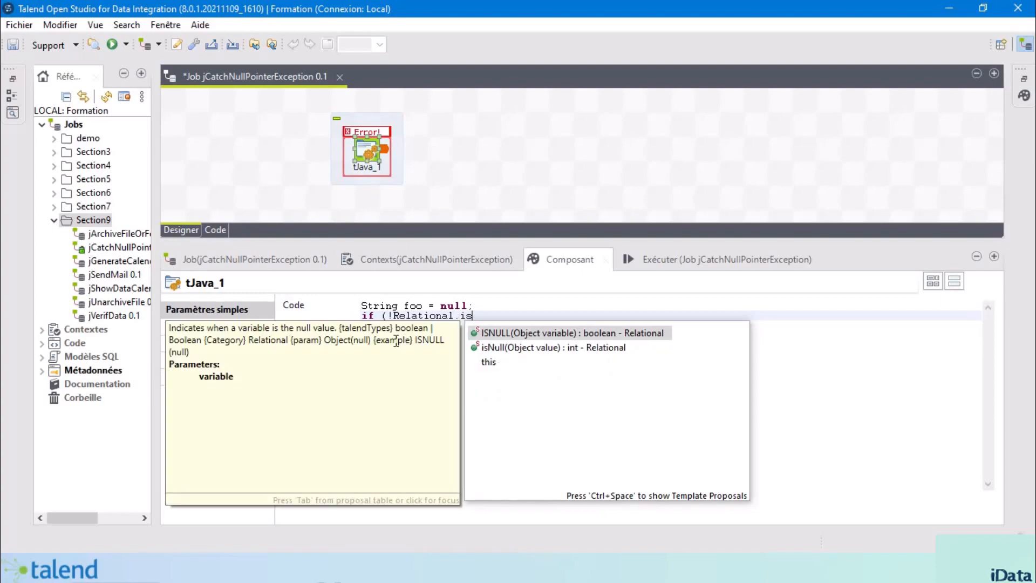
pyautogui.click(522, 333)
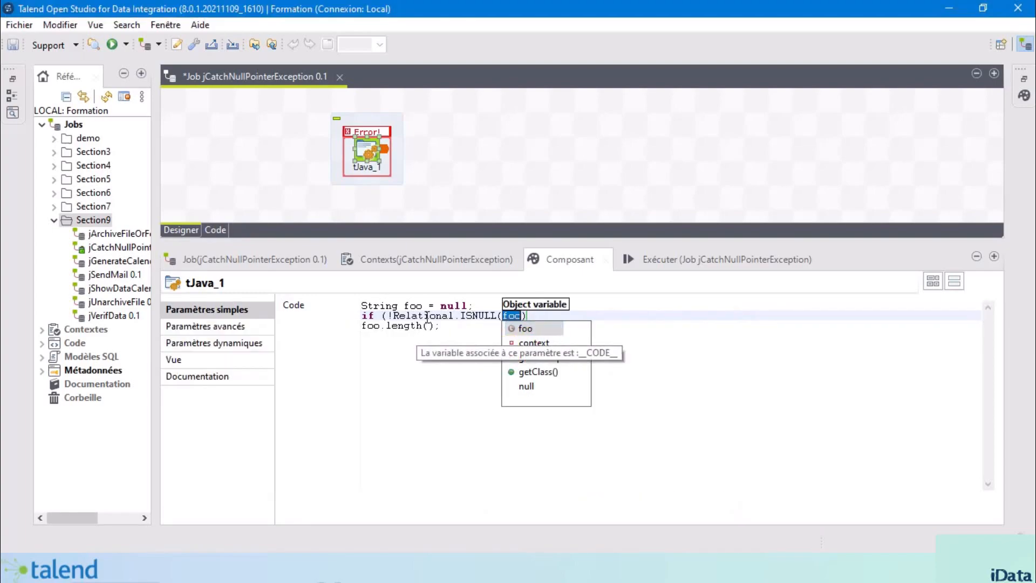
pyautogui.click(569, 314)
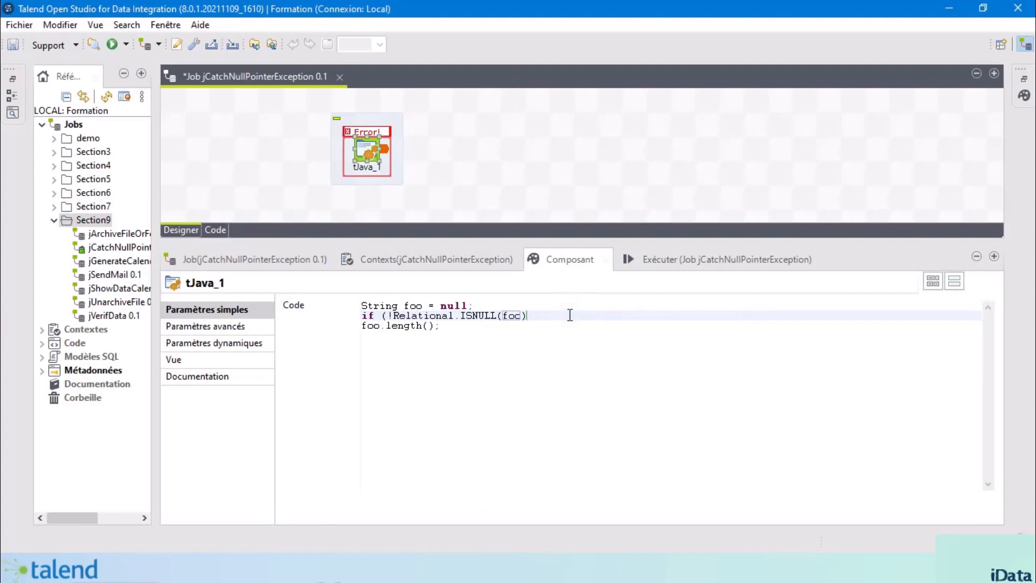
pyautogui.write(')')
pyautogui.press('Return')
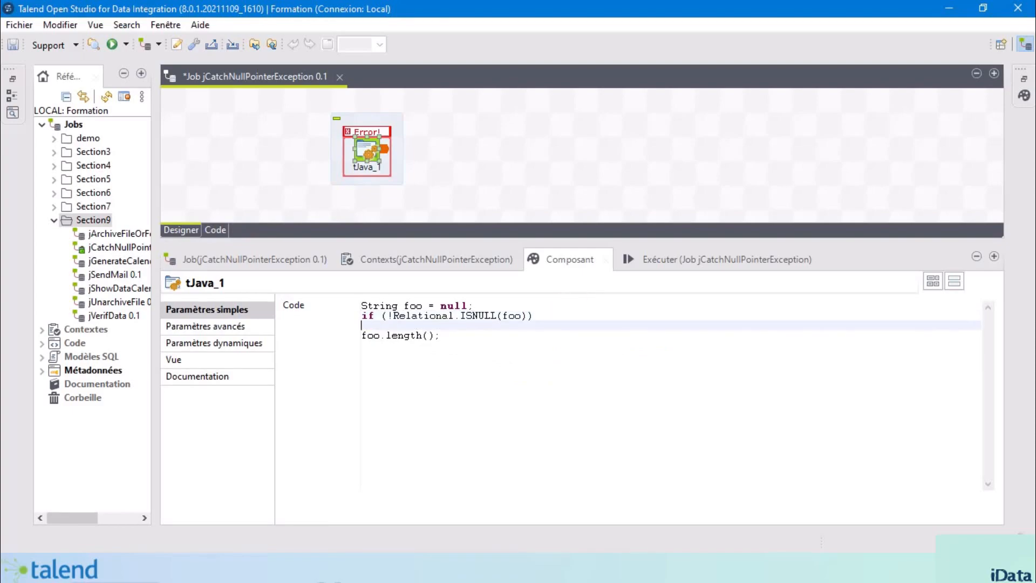
pyautogui.click(450, 332)
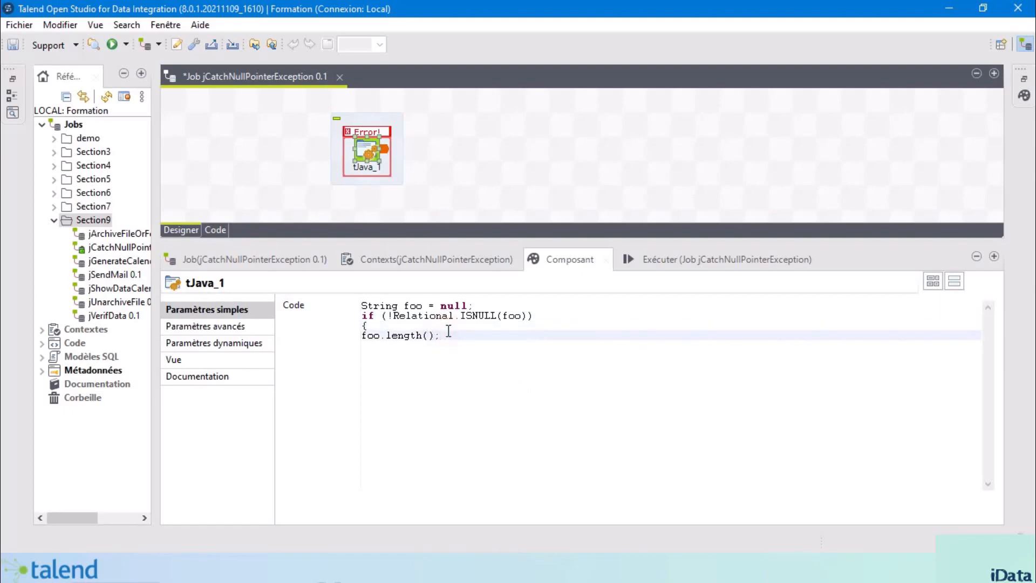
pyautogui.press('Return')
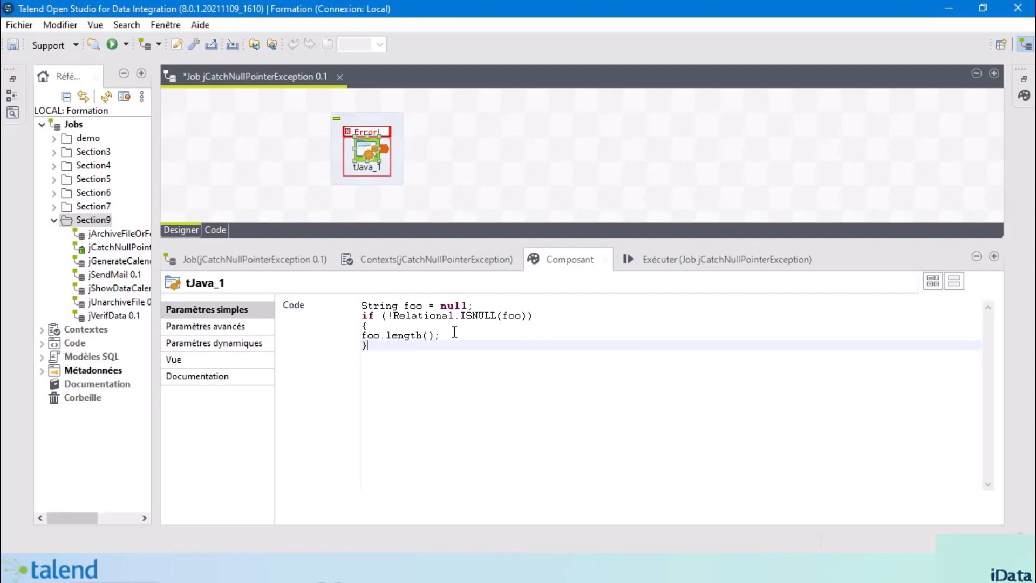
# - Run the job again with the null check around foo.length();
pyautogui.moveTo(450, 336); pyautogui.dragTo(360, 339)
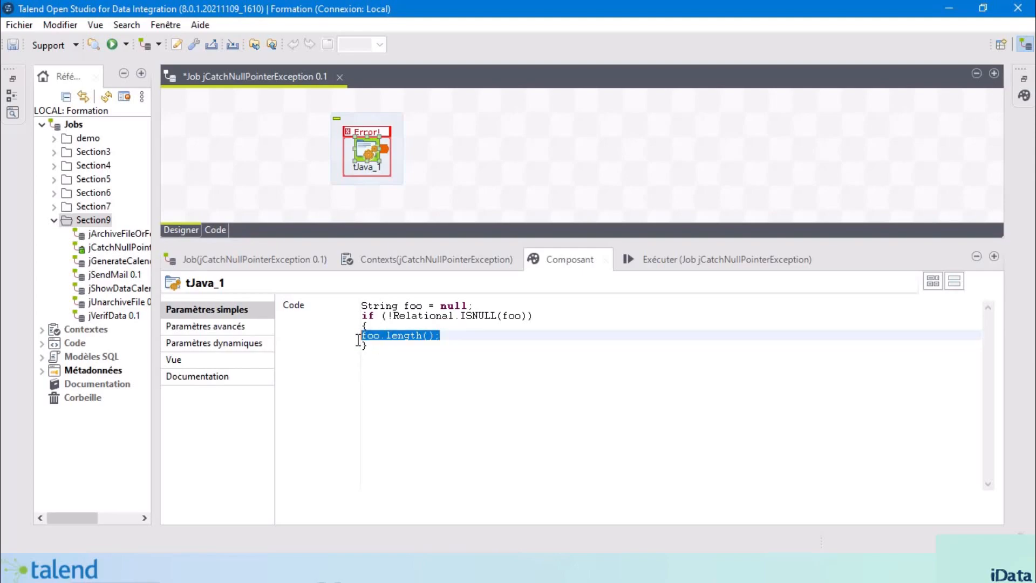
pyautogui.click(671, 259)
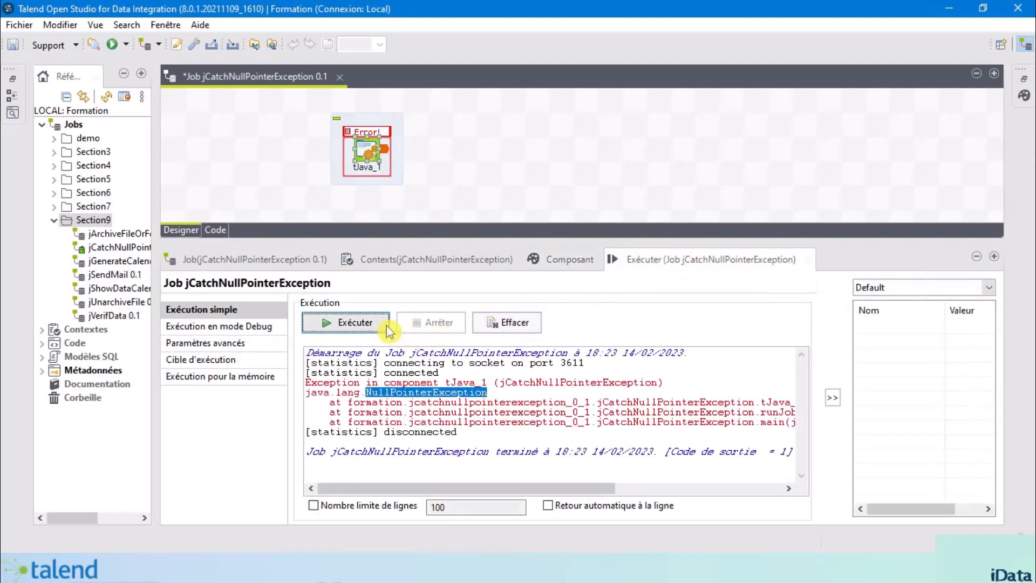
pyautogui.click(365, 322)
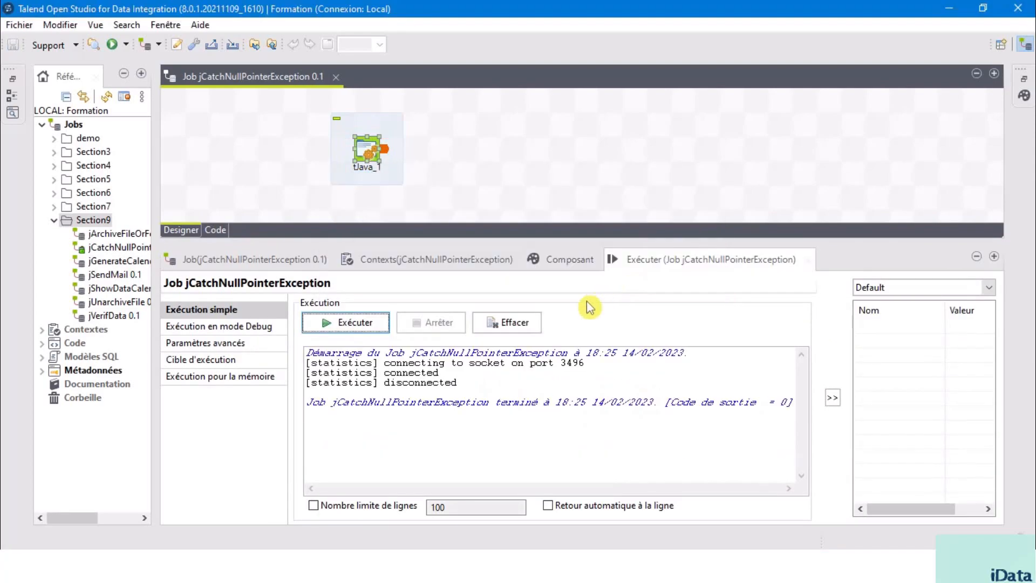
# - Review the Relational.ISNULL(foo) condition and the length call it guards in tJava_1's code
pyautogui.click(554, 259)
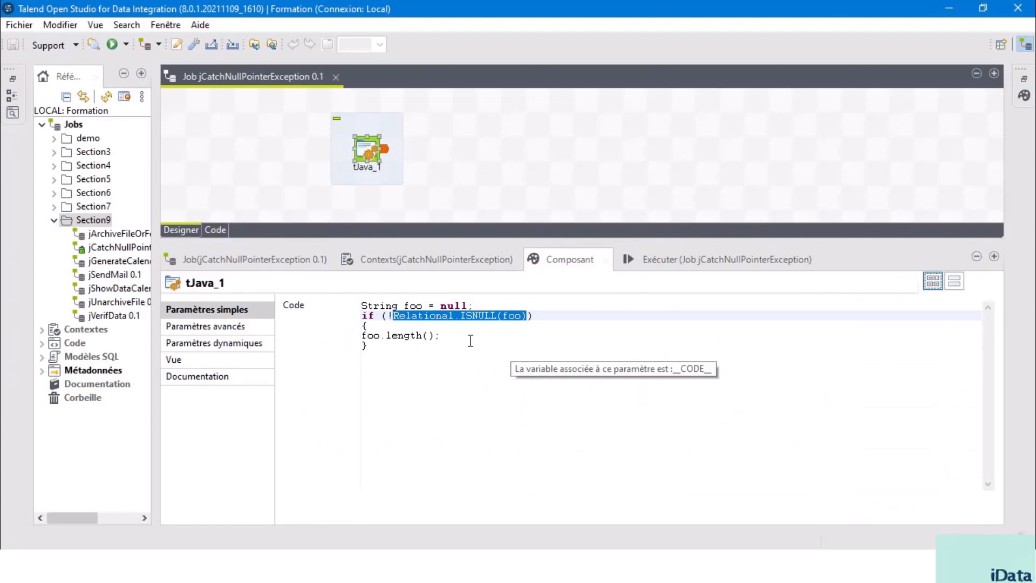
pyautogui.click(394, 313)
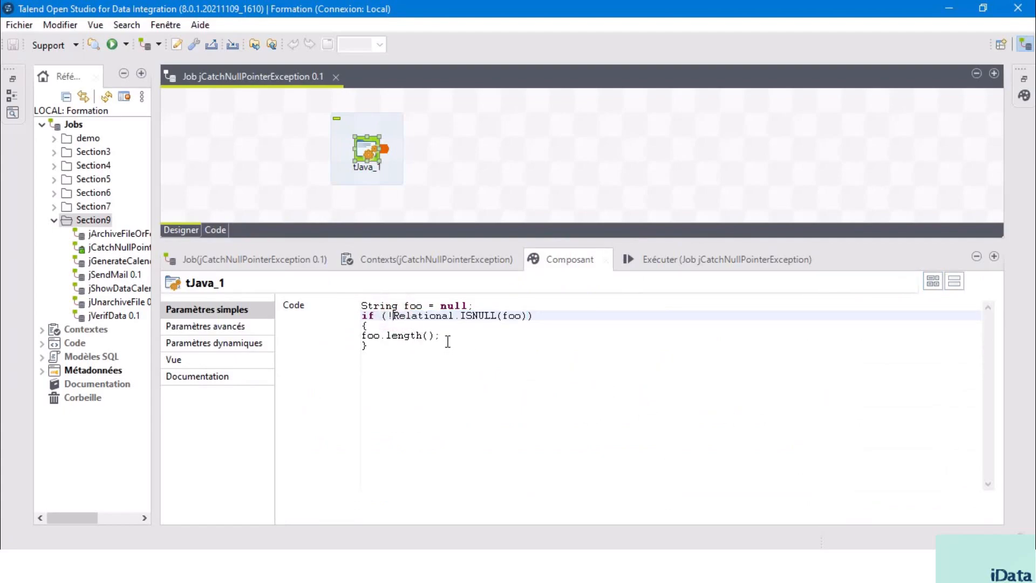
pyautogui.doubleClick(406, 336)
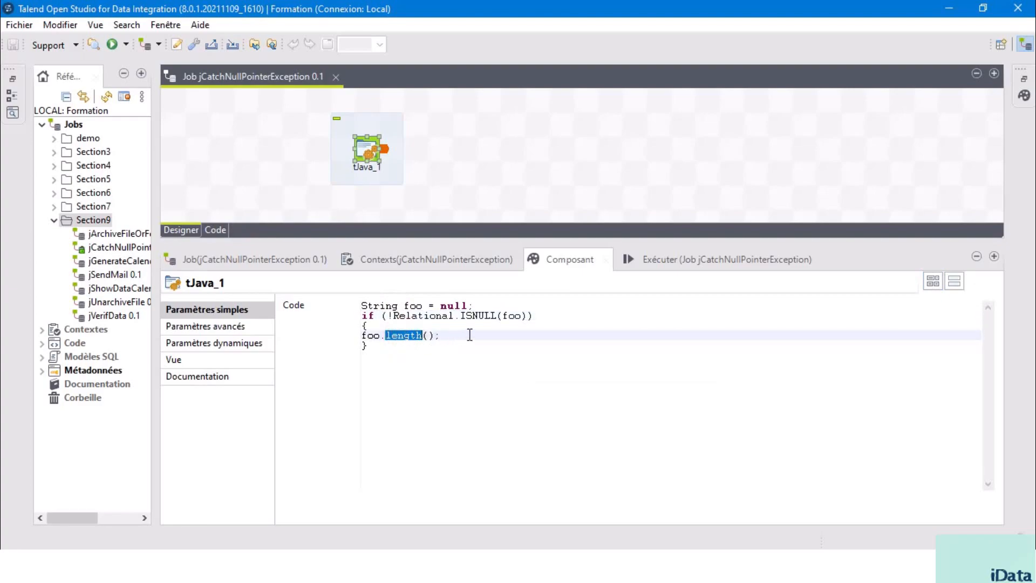
# - Move tJava_1 up to the upper edge of the canvas and enlarge the design area downward
pyautogui.click(384, 153)
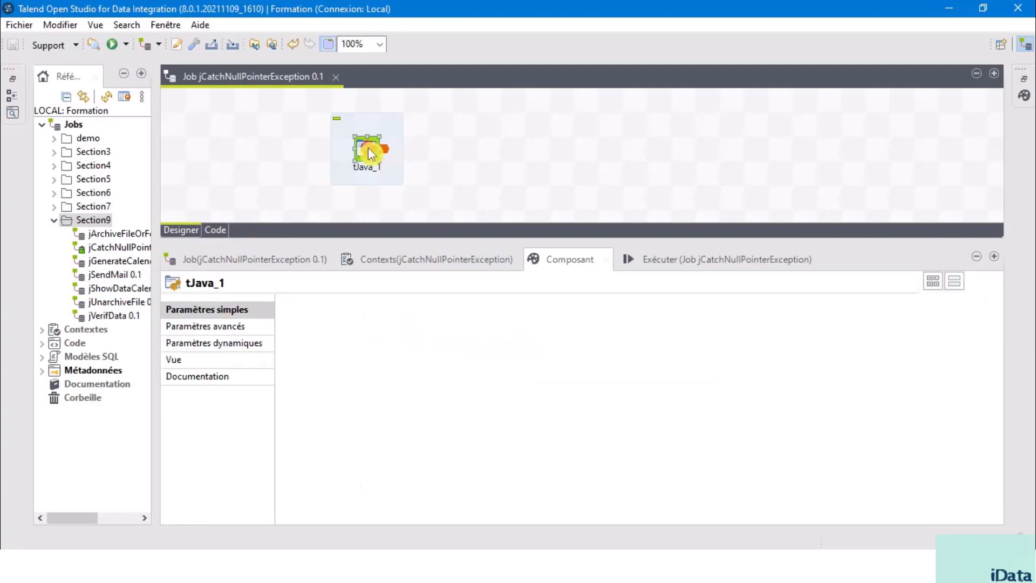
pyautogui.moveTo(371, 153); pyautogui.dragTo(372, 129)
pyautogui.click(471, 161)
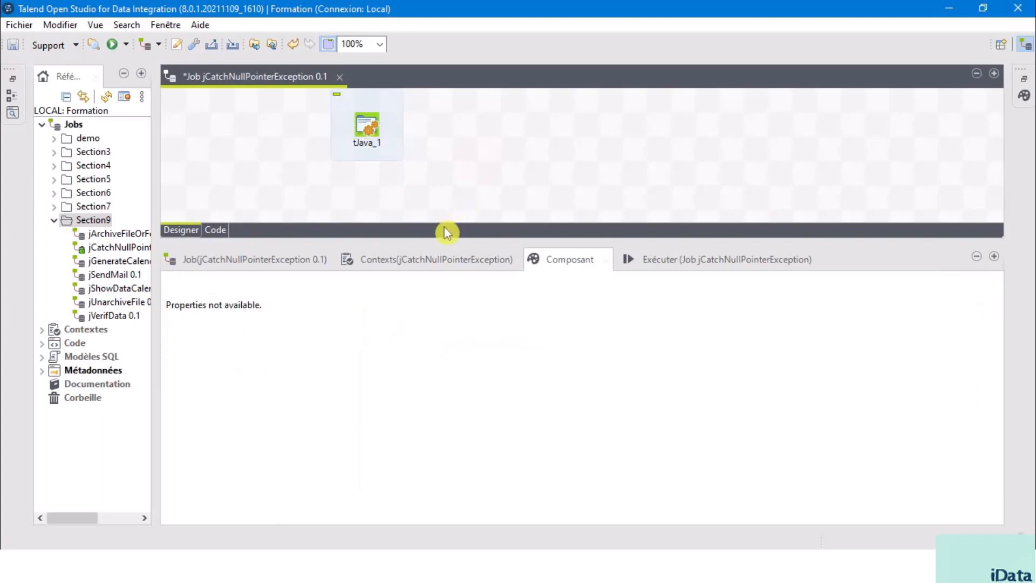
pyautogui.moveTo(444, 240); pyautogui.dragTo(444, 320)
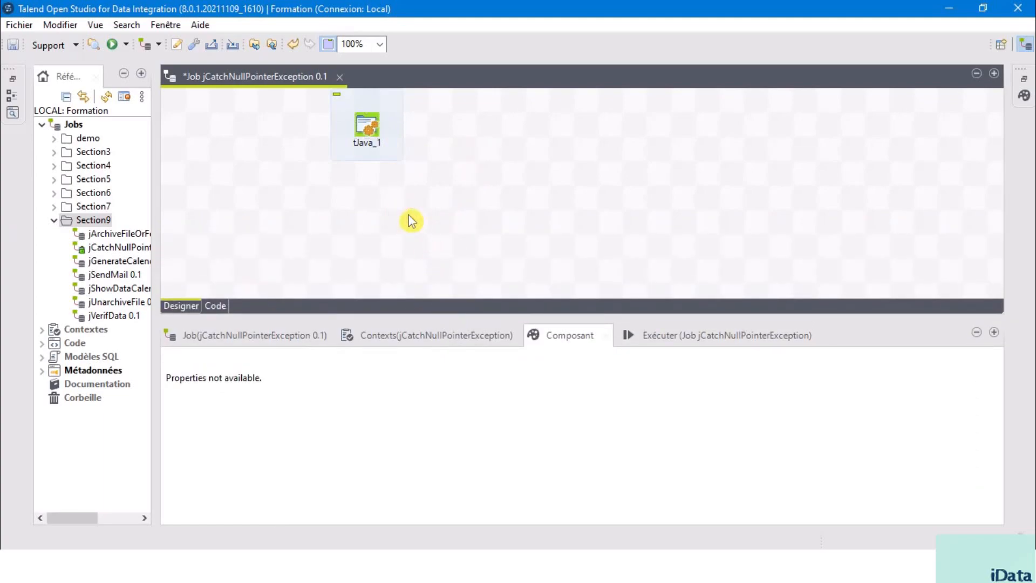
# - Deactivate the tJava_1 component on the canvas
pyautogui.click(372, 127)
pyautogui.rightClick(371, 127)
pyautogui.click(447, 289)
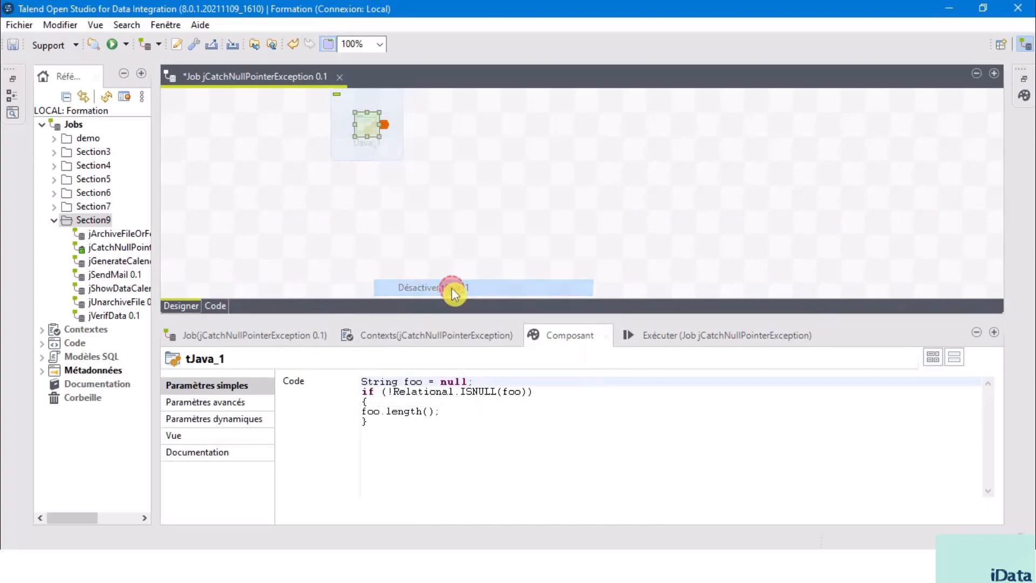
# - Add a tFixedFlowInput component and place it directly below tJava_1
pyautogui.click(380, 200)
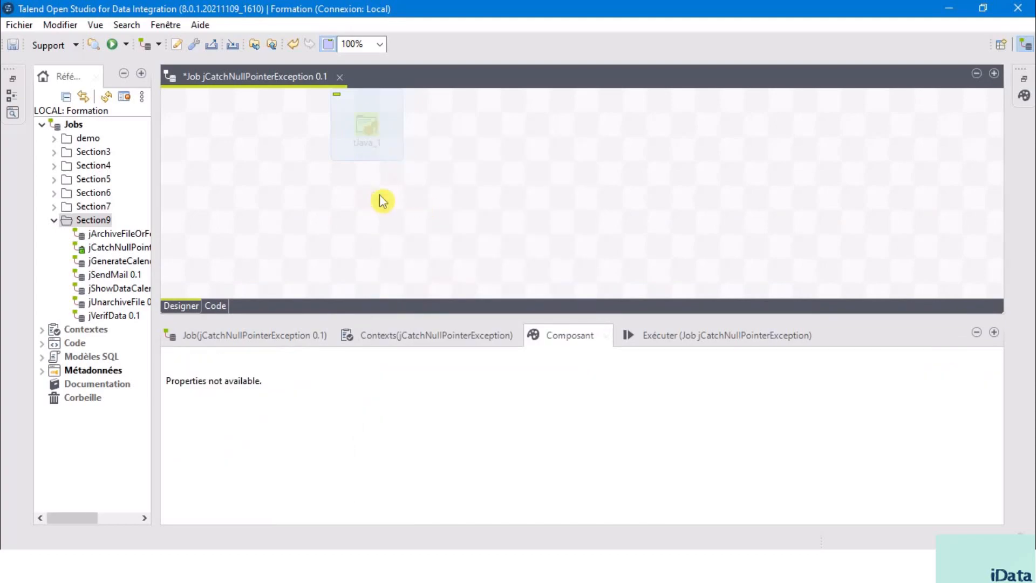
pyautogui.write('tfix')
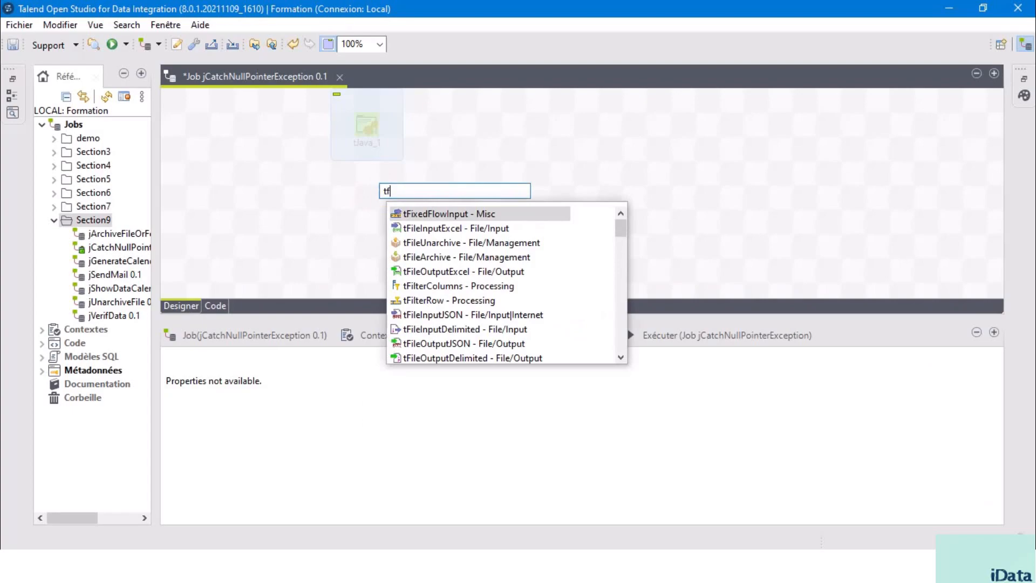
pyautogui.doubleClick(485, 214)
pyautogui.moveTo(399, 202); pyautogui.dragTo(374, 227)
pyautogui.click(456, 223)
pyautogui.click(378, 223)
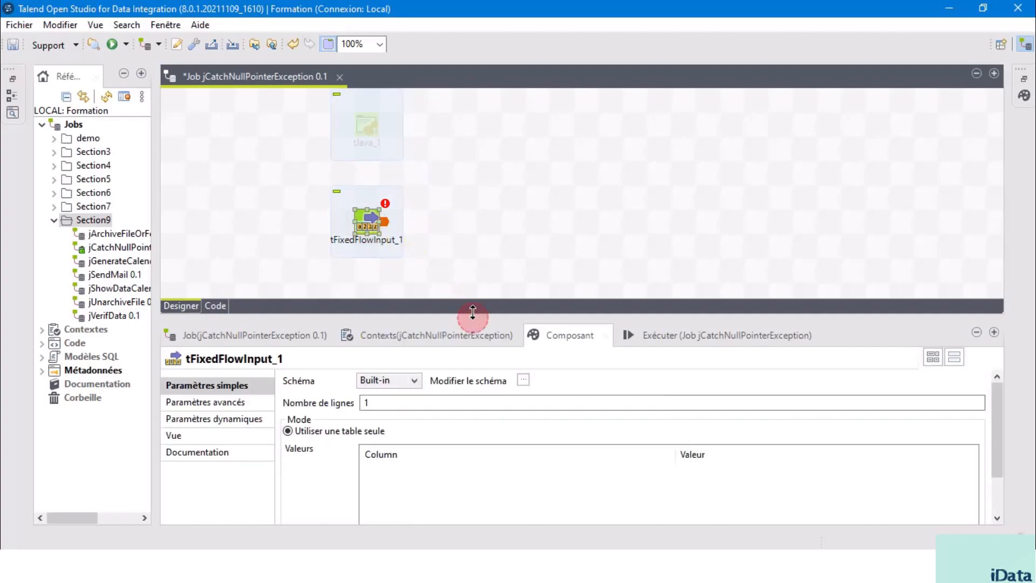
# - Set tFixedFlowInput_1 to inline delimited content and enter eight product rows, from TEC-PH-5816;Samsung Convoy 3;53;66 to ;Novimex Executive Leather Armchair. Adjustable;110;
pyautogui.moveTo(472, 317); pyautogui.dragTo(494, 282)
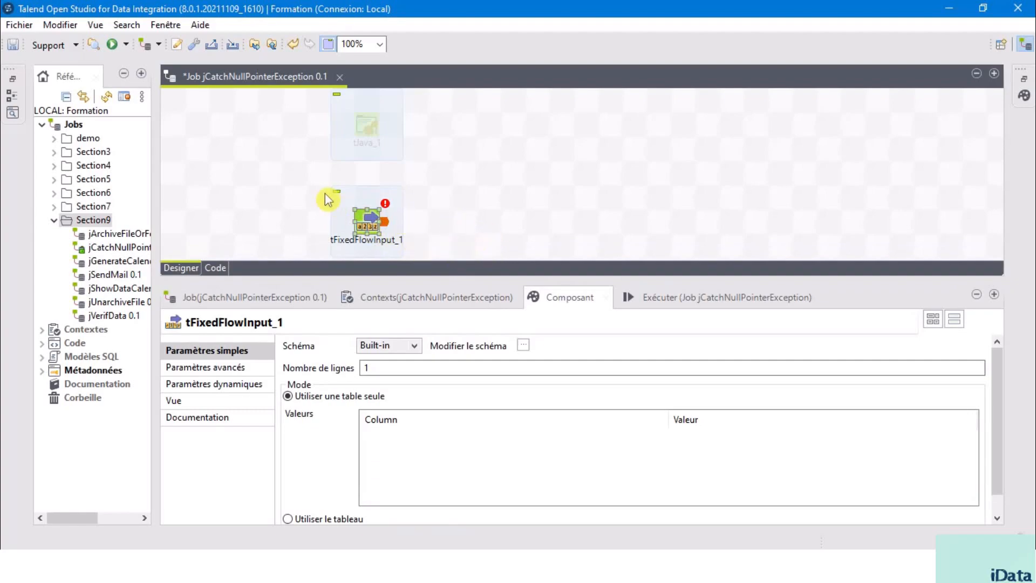
pyautogui.click(124, 73)
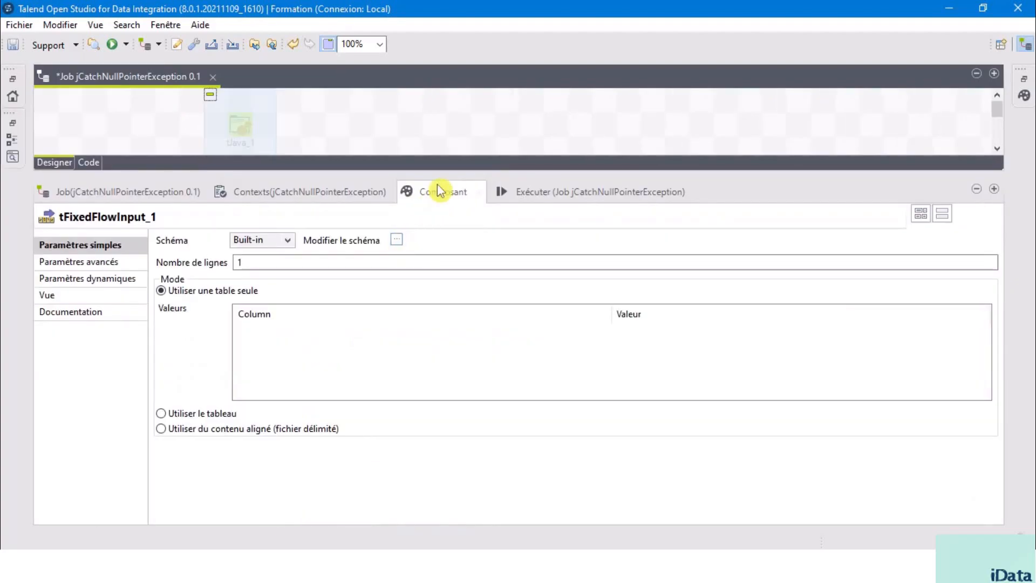
pyautogui.click(441, 200)
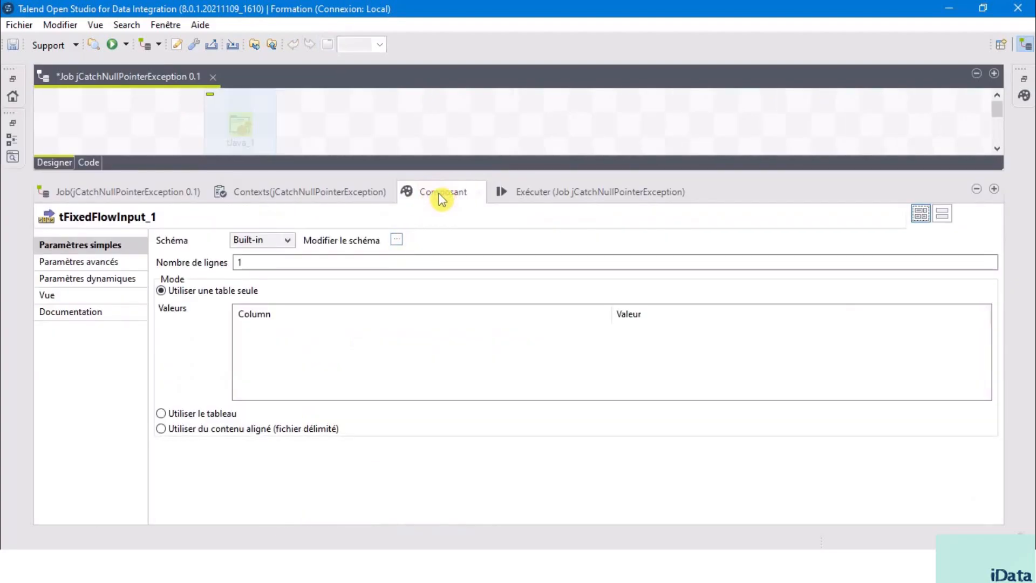
pyautogui.click(161, 430)
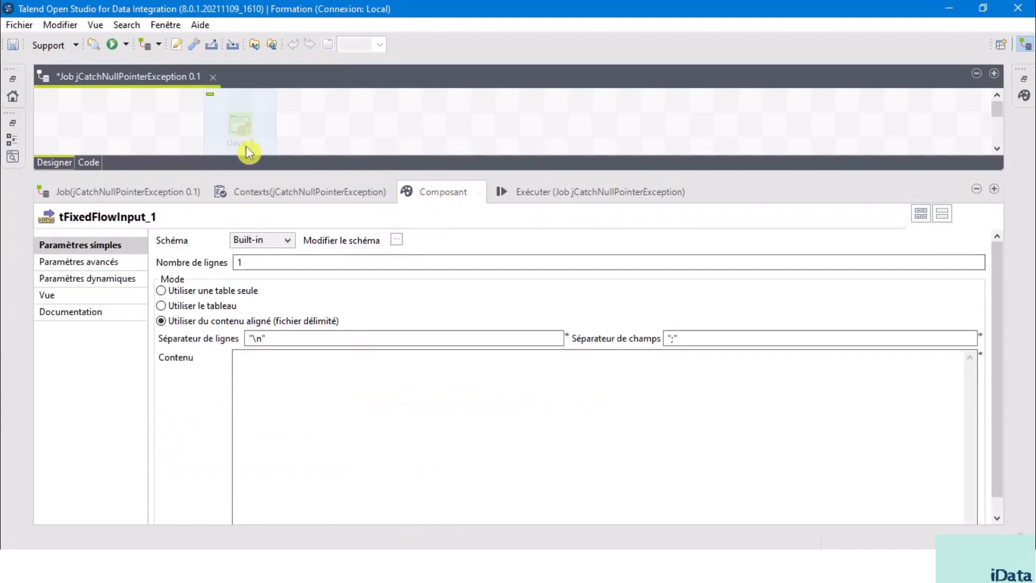
pyautogui.click(275, 370)
pyautogui.write('TEC-PH-5816;Samsung Convoy 3;53;66 FUR-CH-5379;Novimex Executive Leather Armchair. Black;219;274 TEC-PH-5356;Nokia Smart Phone. with Caller ID;204;255 TEC-PH-5267;Motorola Smart Phone. Cordless;437;546 TEC-CO-6011;Sharp Wireless Fax. High-Speed;184;230 TEC-PH-5842;Samsung Smart Phone. with Caller ID;203;254 FUR-CH-5378;Novimex Executive Leather Armchair. Adjustable;110;138 ;Novimex Executive Leather Armchair. Adjustable;110;')
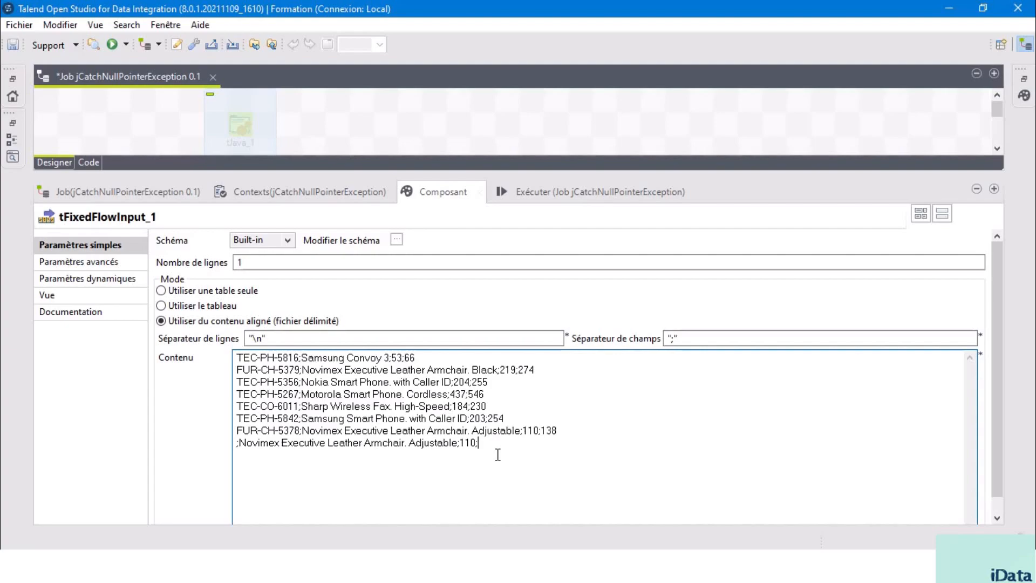
# - Add the String columns CD_PRODUIT and NOM_PRODUIT to the schema of tFixedFlowInput_1
pyautogui.click(397, 243)
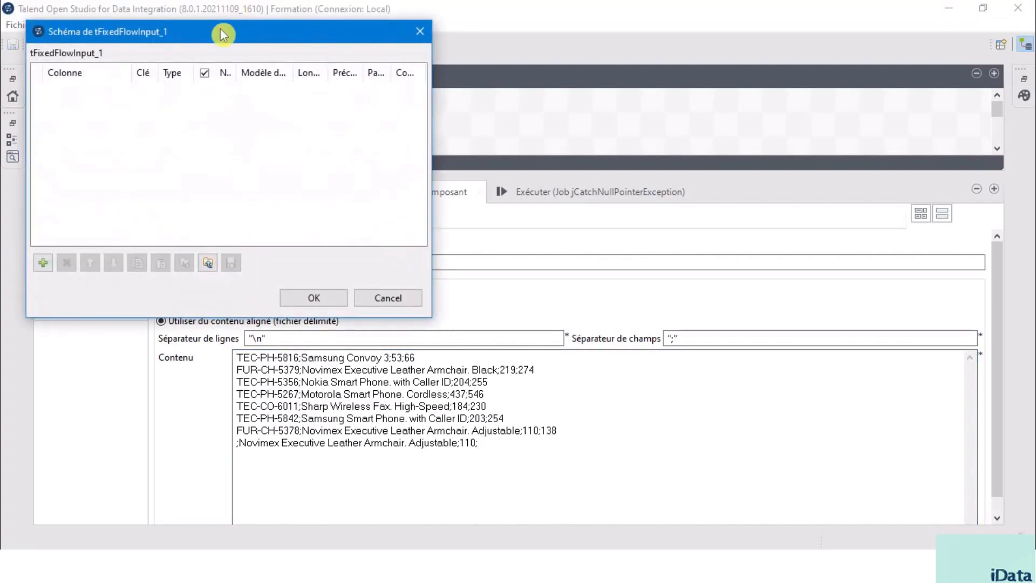
pyautogui.moveTo(219, 28); pyautogui.dragTo(443, 124)
pyautogui.click(259, 355)
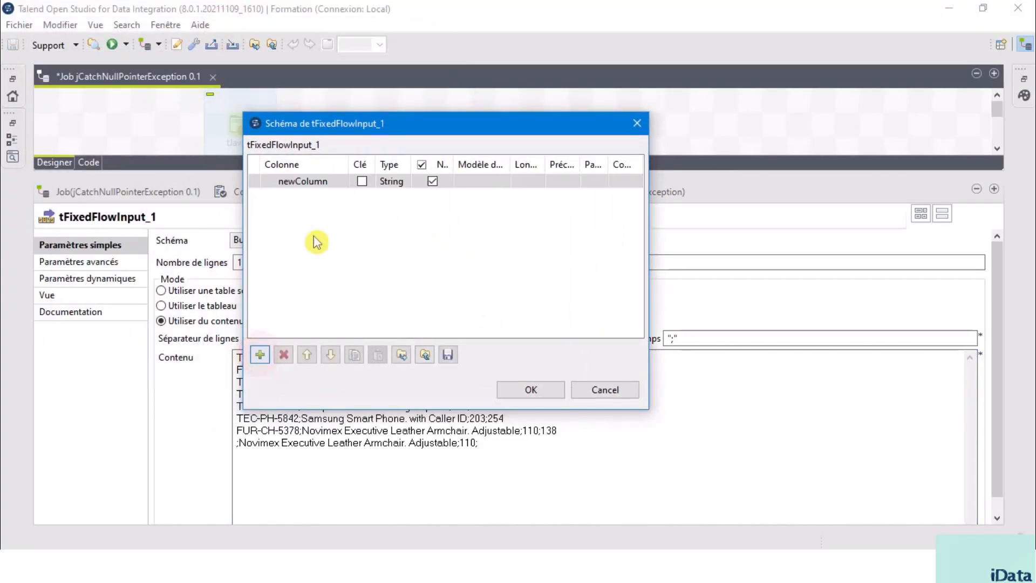
pyautogui.click(320, 183)
pyautogui.write('CD_PRODUIT')
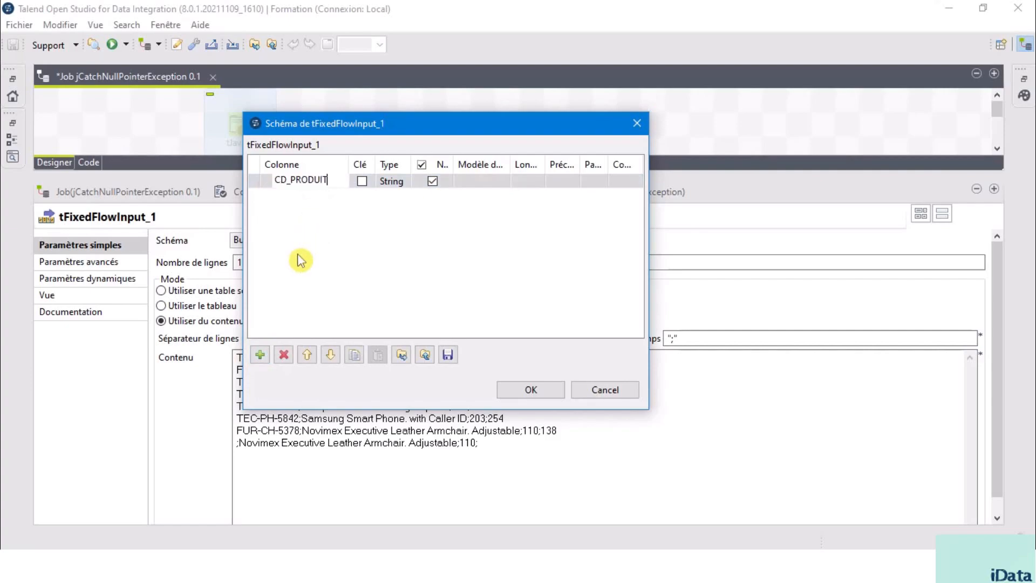
pyautogui.click(265, 354)
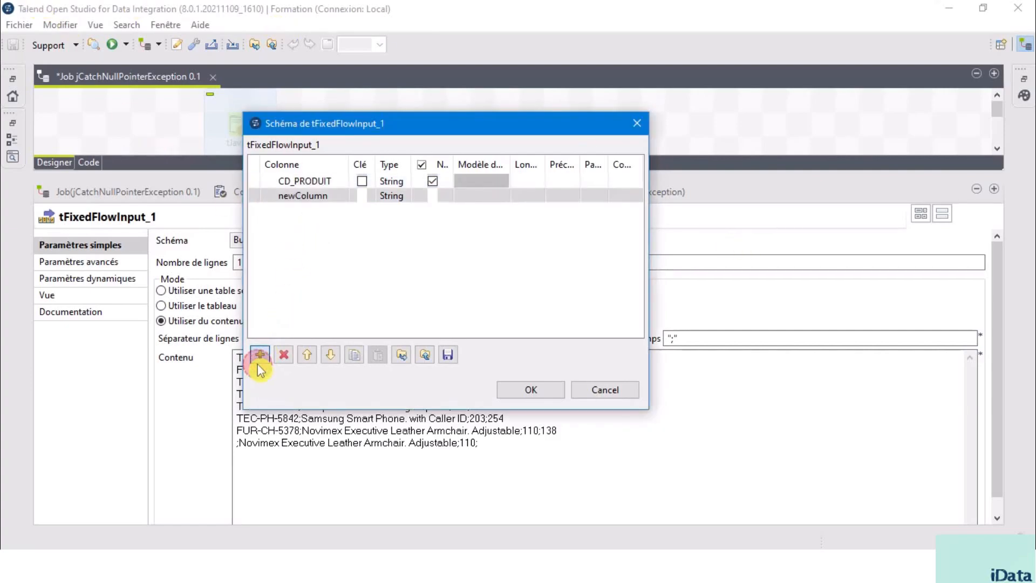
pyautogui.click(315, 196)
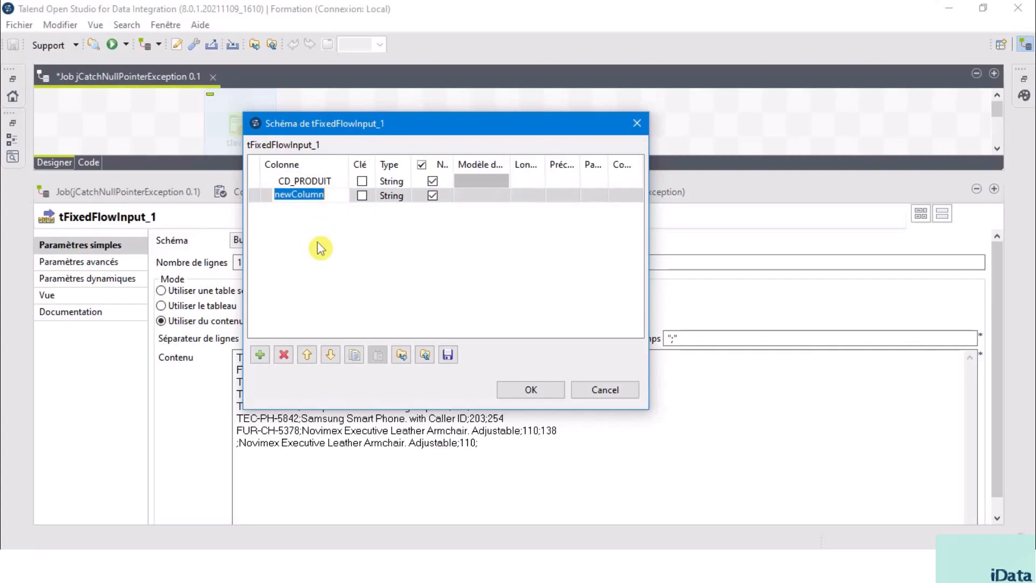
pyautogui.write('NOM_PRODUIT')
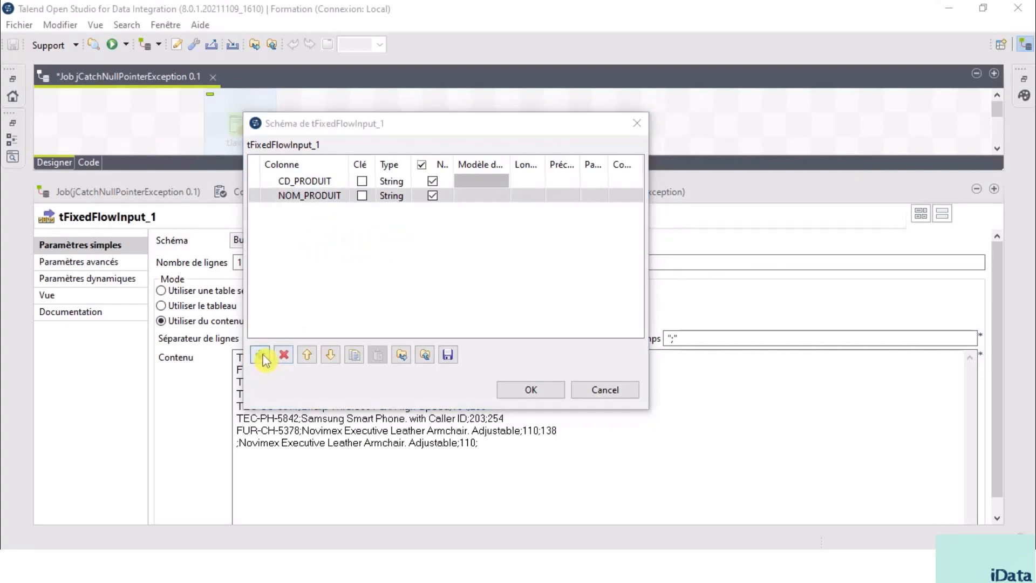
# - Add a PRIX_ACHAT column of type int | Integer to the schema
pyautogui.click(260, 354)
pyautogui.click(324, 208)
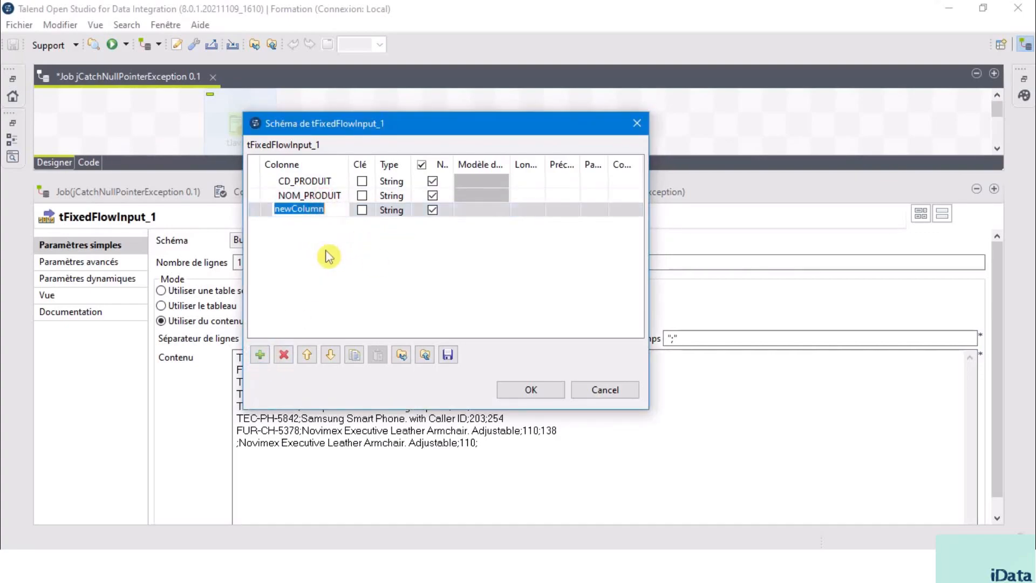
pyautogui.write('PRIX_ACHAT')
pyautogui.click(400, 212)
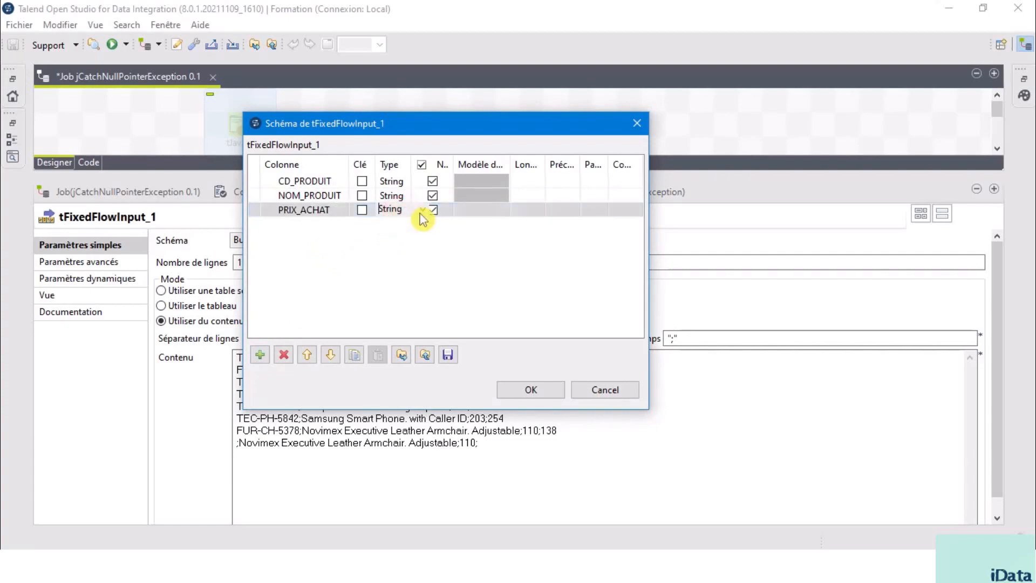
pyautogui.click(423, 210)
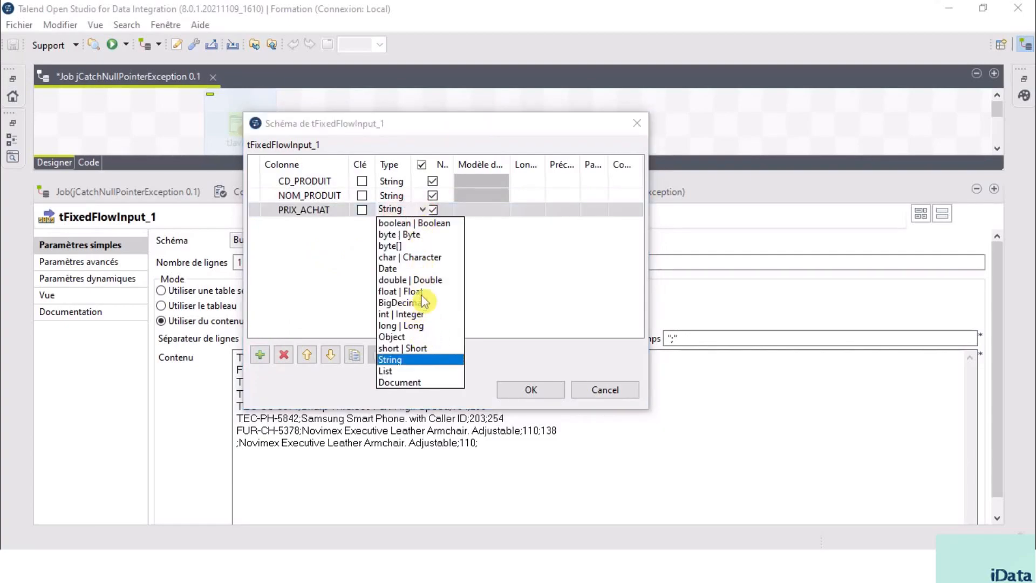
pyautogui.click(410, 314)
# - Add a PRIX_VENTE column of type int | Integer and save the schema
pyautogui.click(260, 354)
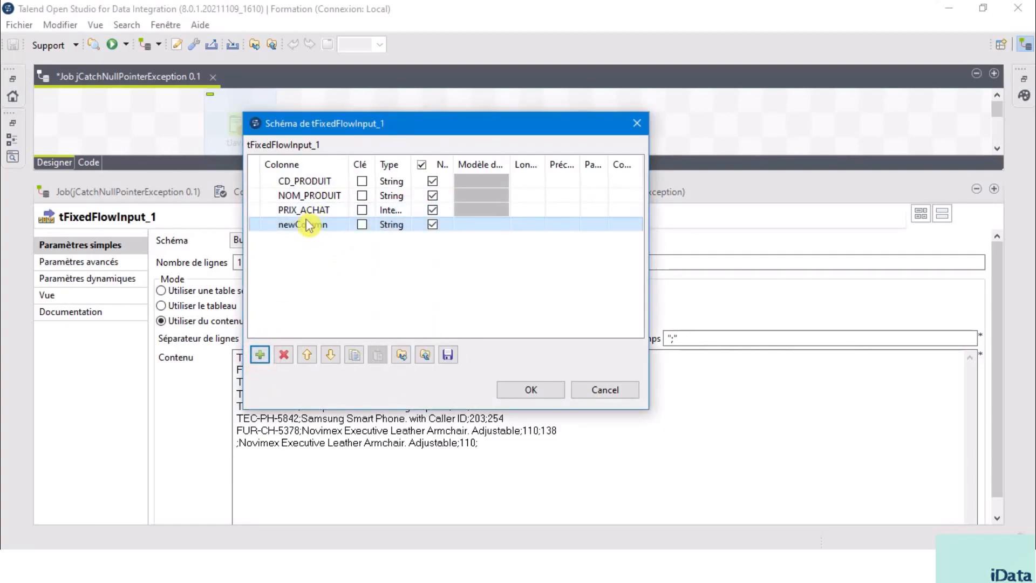
pyautogui.click(306, 225)
pyautogui.write('PRIX_VENTE')
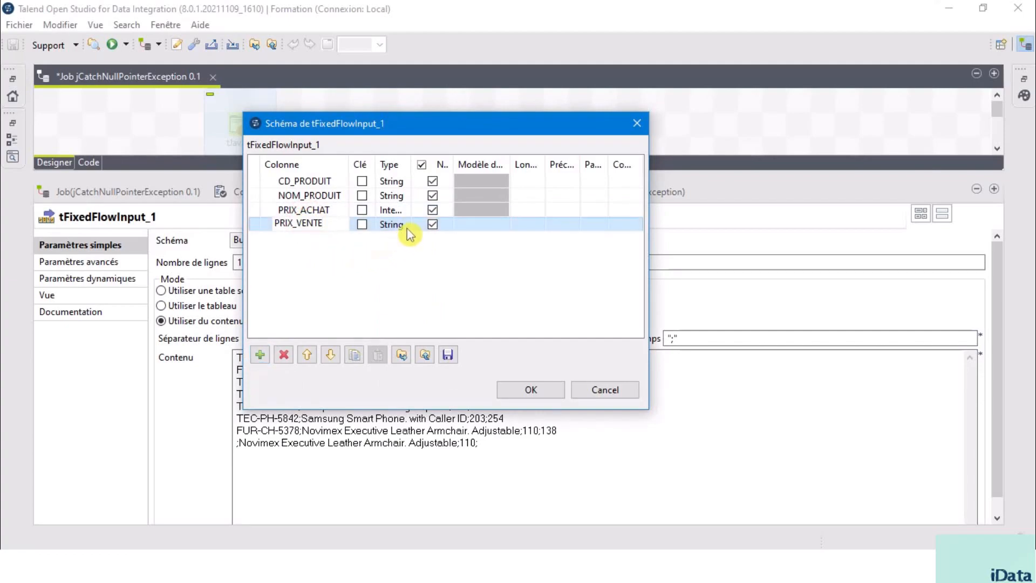
pyautogui.click(407, 224)
pyautogui.click(422, 223)
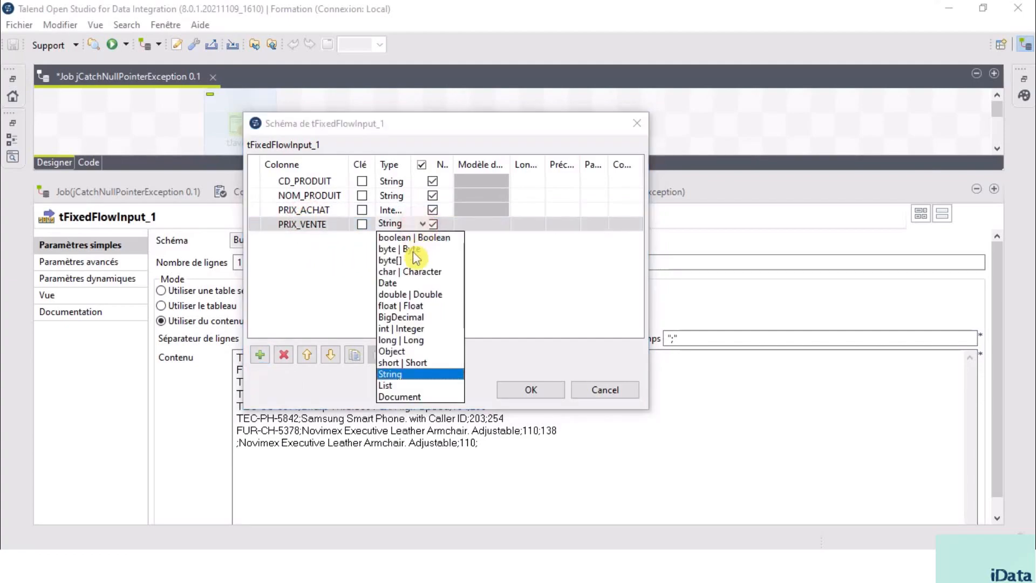
pyautogui.click(418, 329)
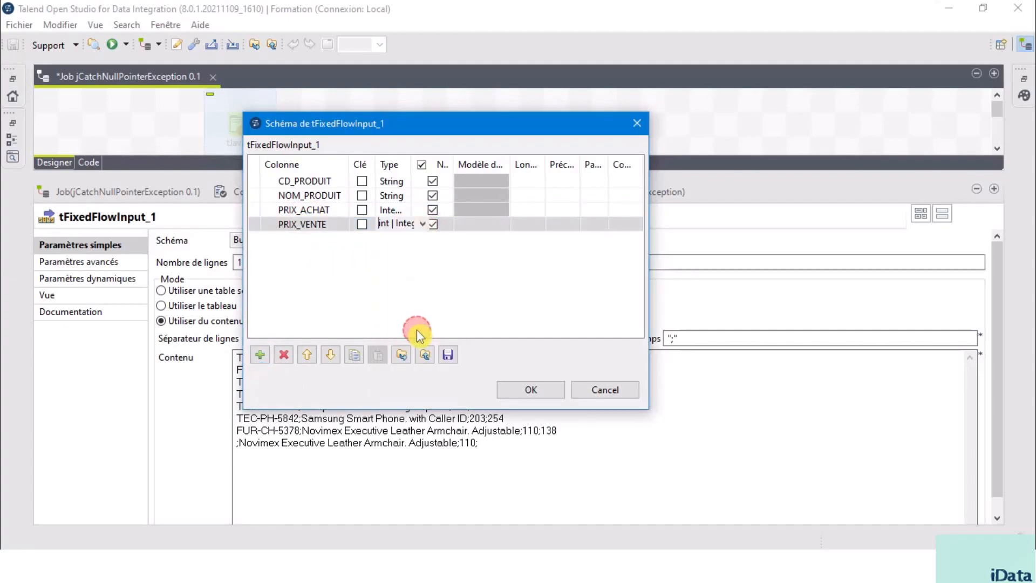
pyautogui.click(548, 392)
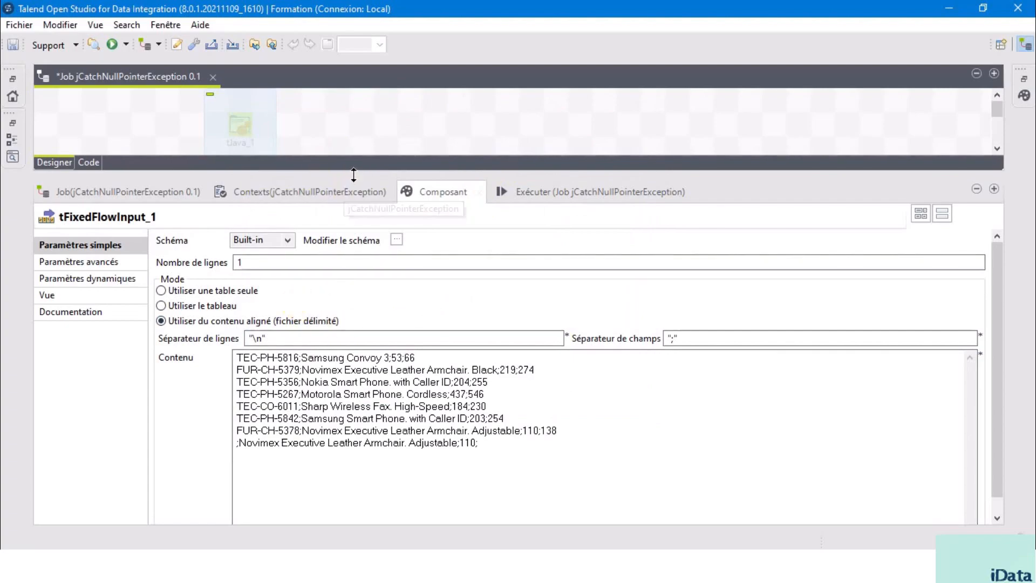
# - Review the inline product rows against the row and field separators of tFixedFlowInput_1
pyautogui.moveTo(354, 174); pyautogui.dragTo(383, 162)
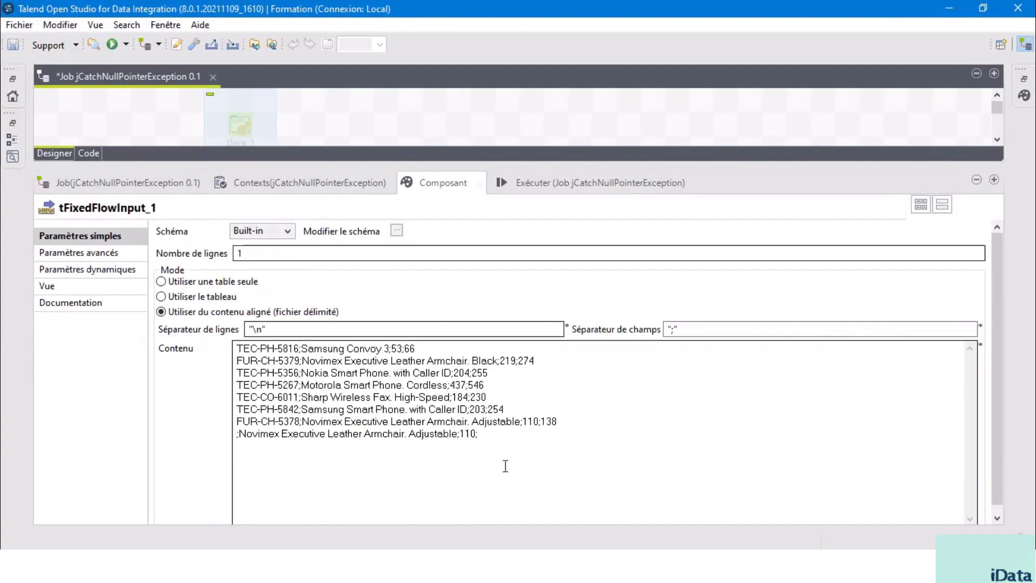
pyautogui.moveTo(496, 448); pyautogui.dragTo(291, 321)
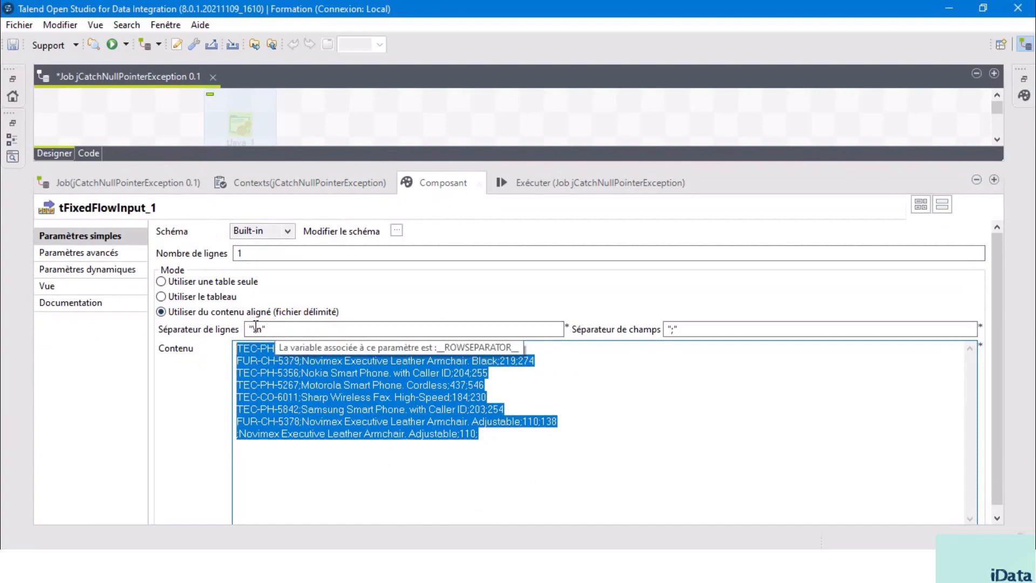
pyautogui.click(563, 358)
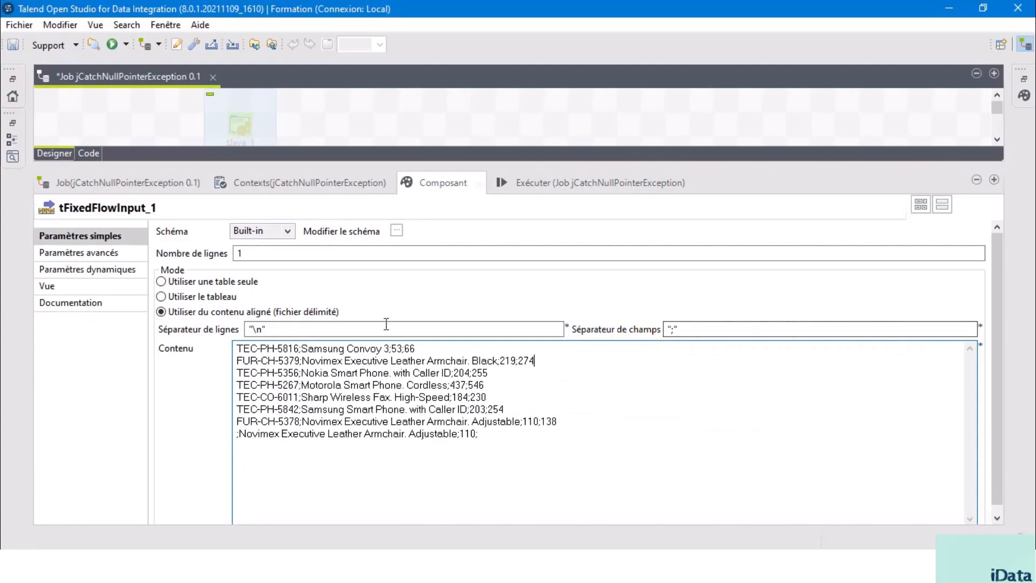
pyautogui.click(305, 347)
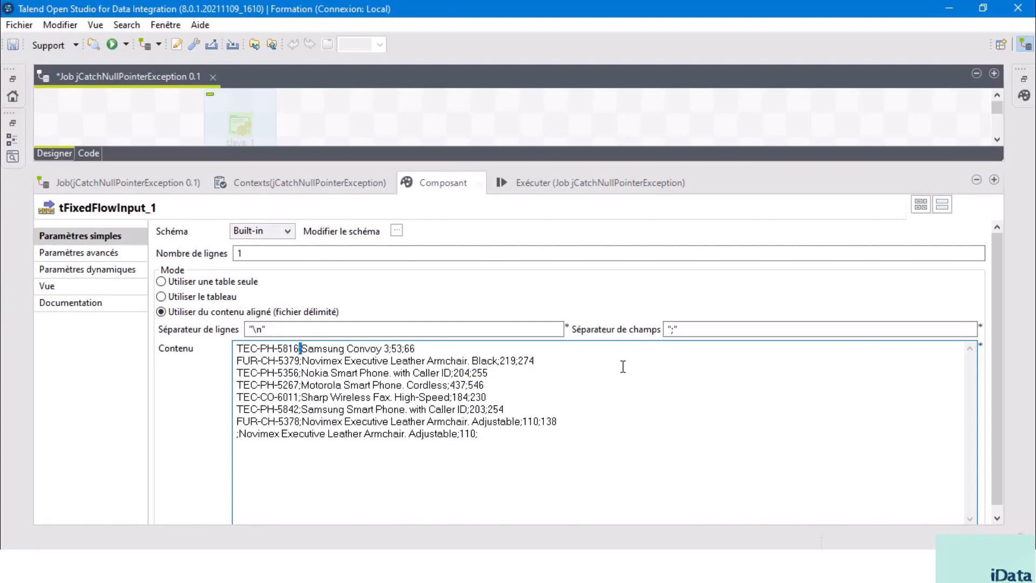
pyautogui.click(672, 328)
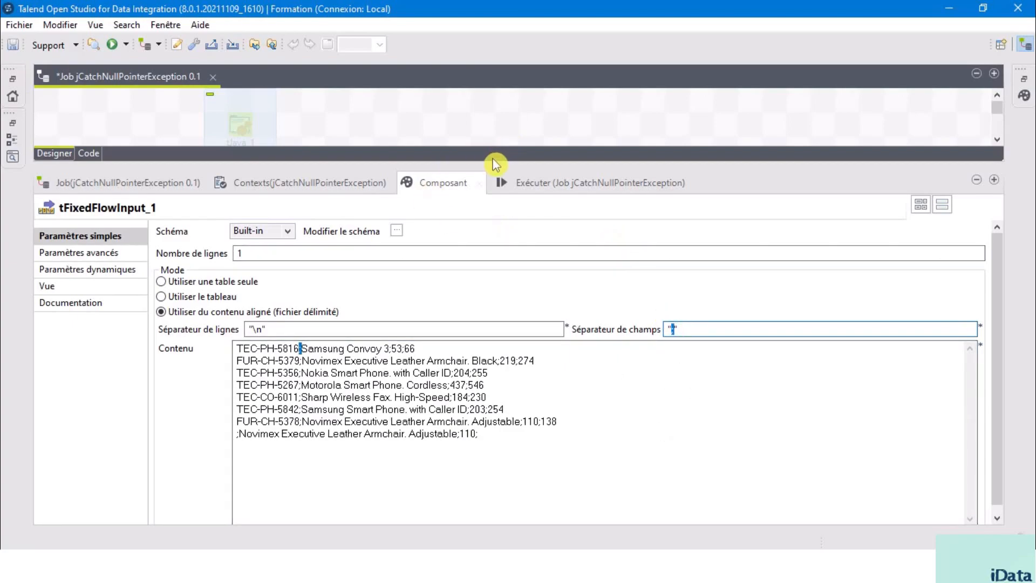
# - Enlarge the design area and add a tMap component beside tFixedFlowInput_1
pyautogui.moveTo(495, 169); pyautogui.dragTo(474, 270)
pyautogui.click(391, 209)
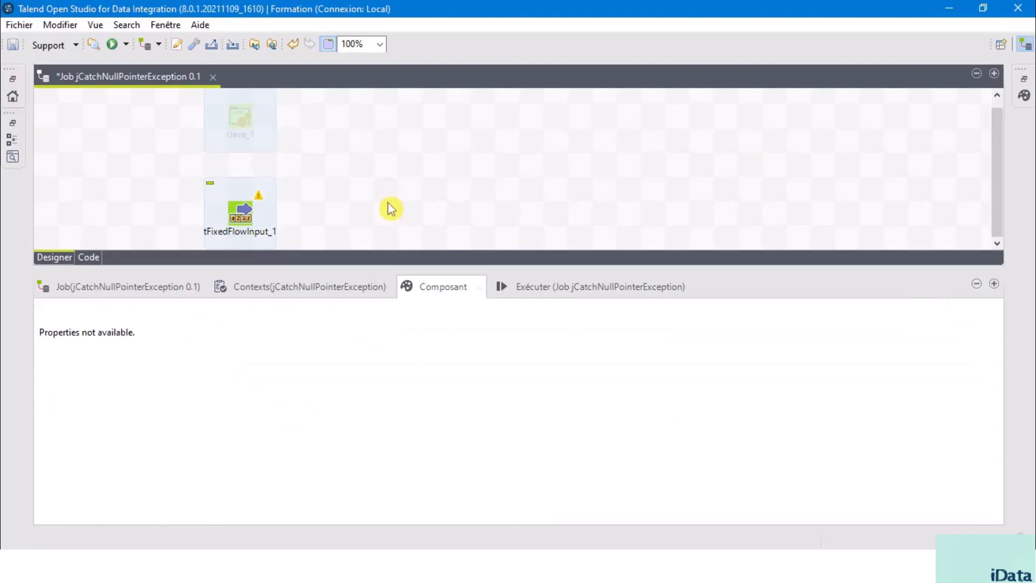
pyautogui.write('tma')
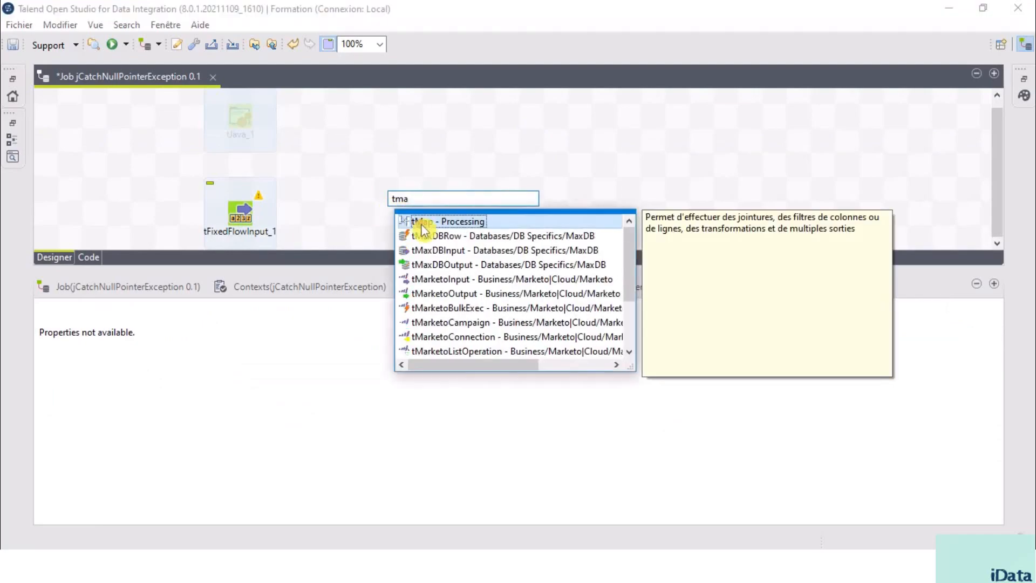
pyautogui.doubleClick(423, 221)
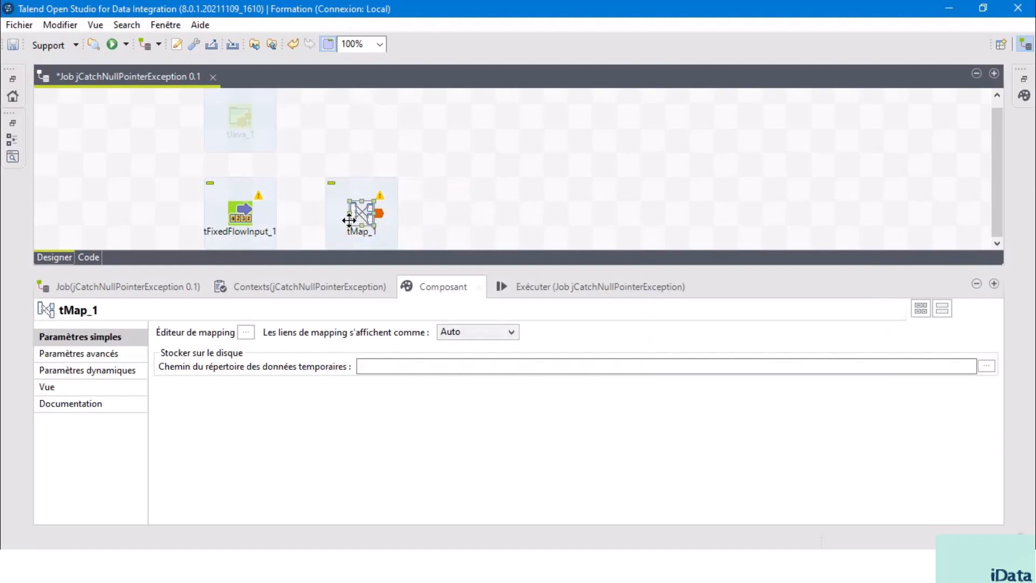
# - Connect tFixedFlowInput_1 to tMap_1 with a main row link
pyautogui.click(254, 215)
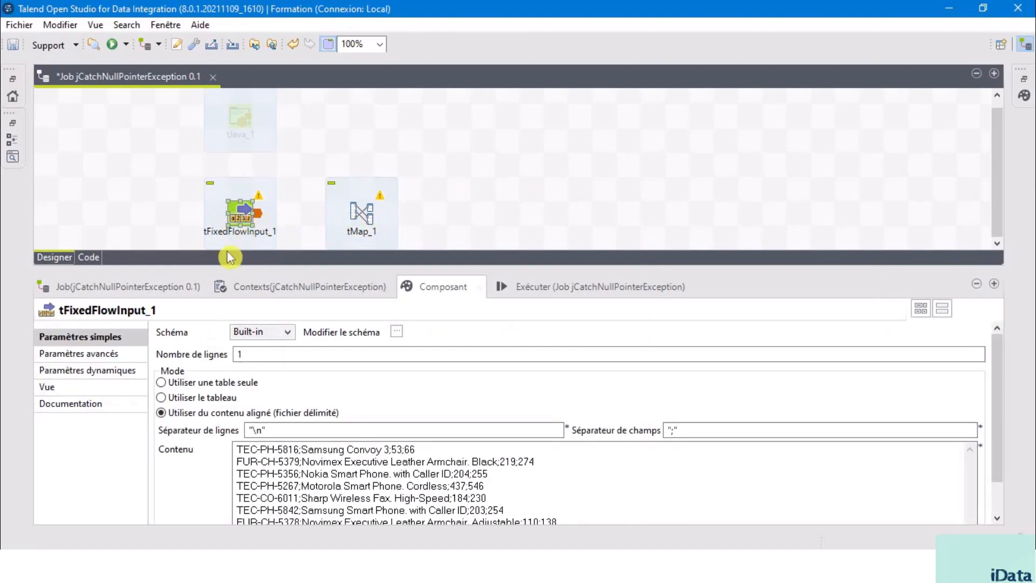
pyautogui.click(376, 218)
pyautogui.click(270, 222)
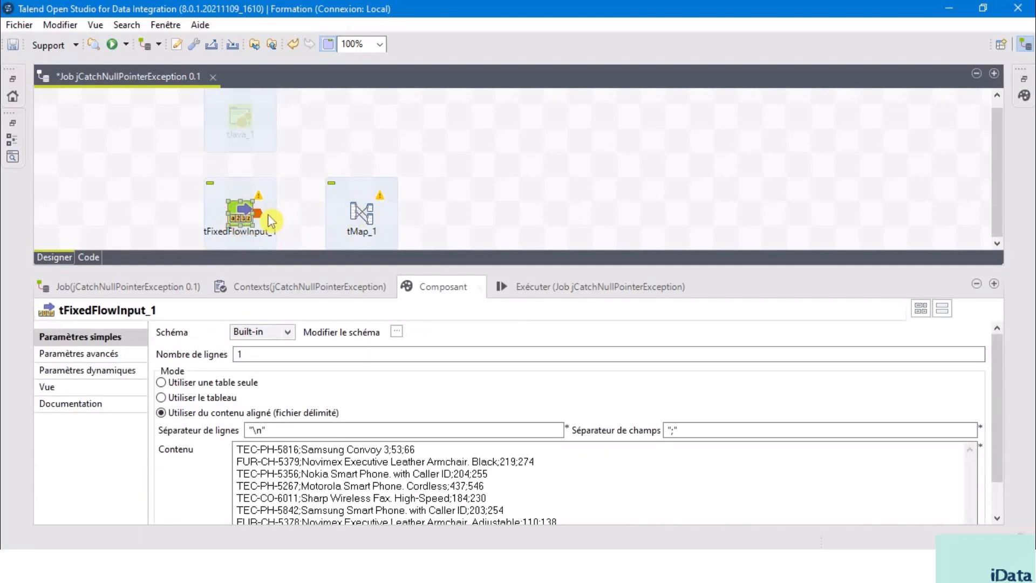
pyautogui.click(302, 210)
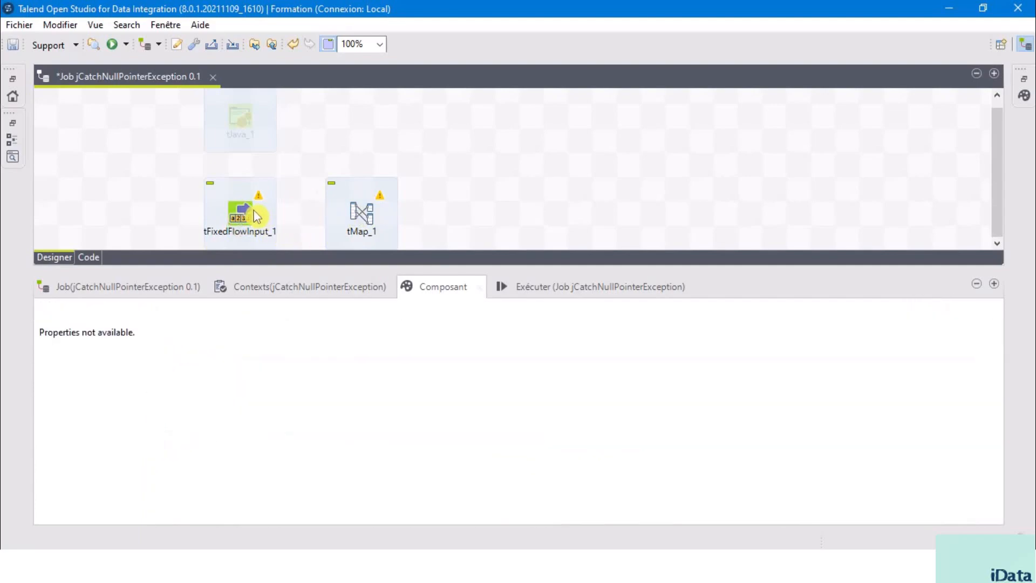
pyautogui.click(246, 219)
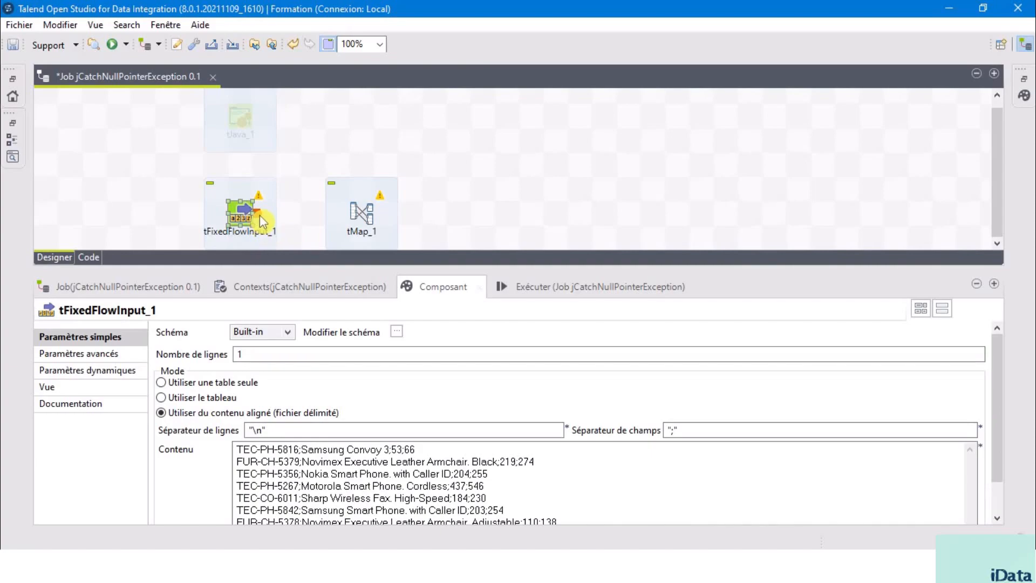
pyautogui.moveTo(264, 218); pyautogui.dragTo(369, 220)
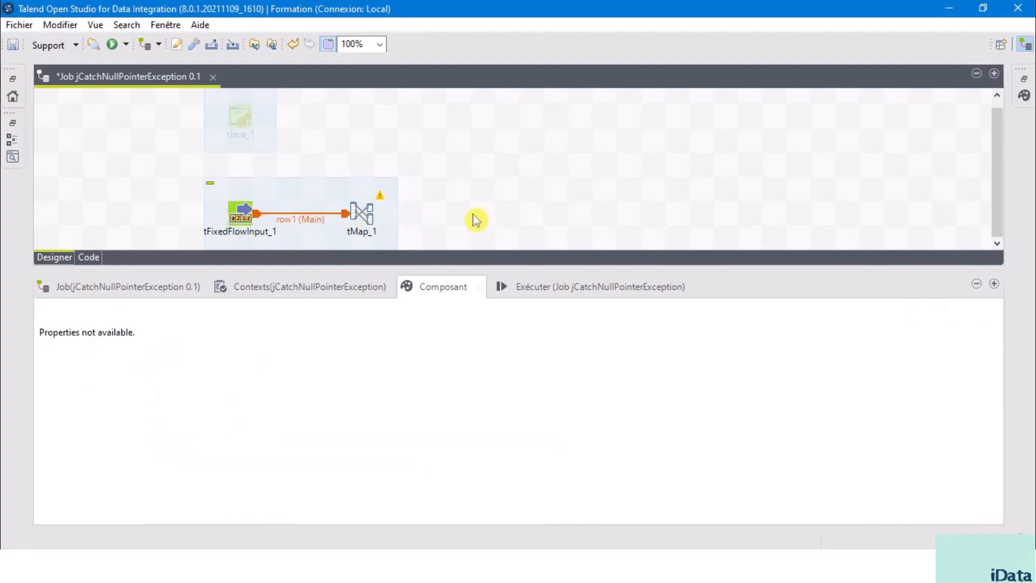
# - Add a tLogRow component in line with tMap_1, leaving room between them for the link
pyautogui.write('tlo')
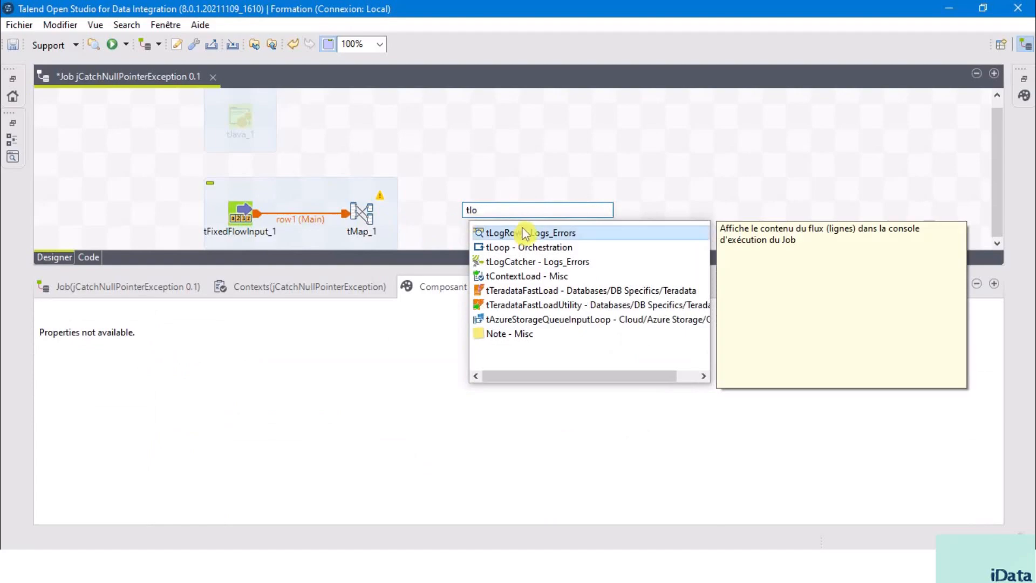
pyautogui.click(525, 234)
pyautogui.doubleClick(525, 234)
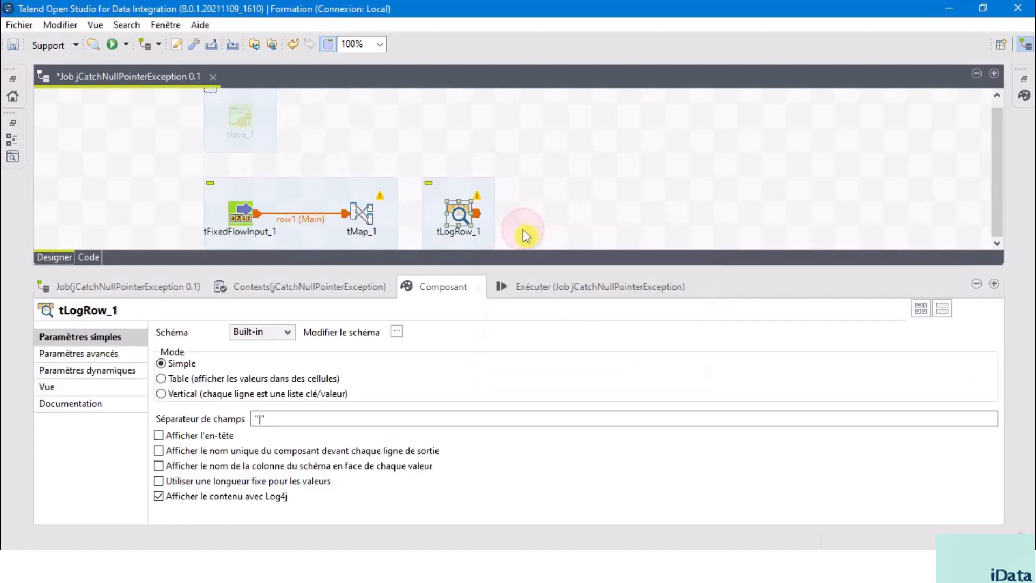
pyautogui.moveTo(463, 220); pyautogui.dragTo(534, 220)
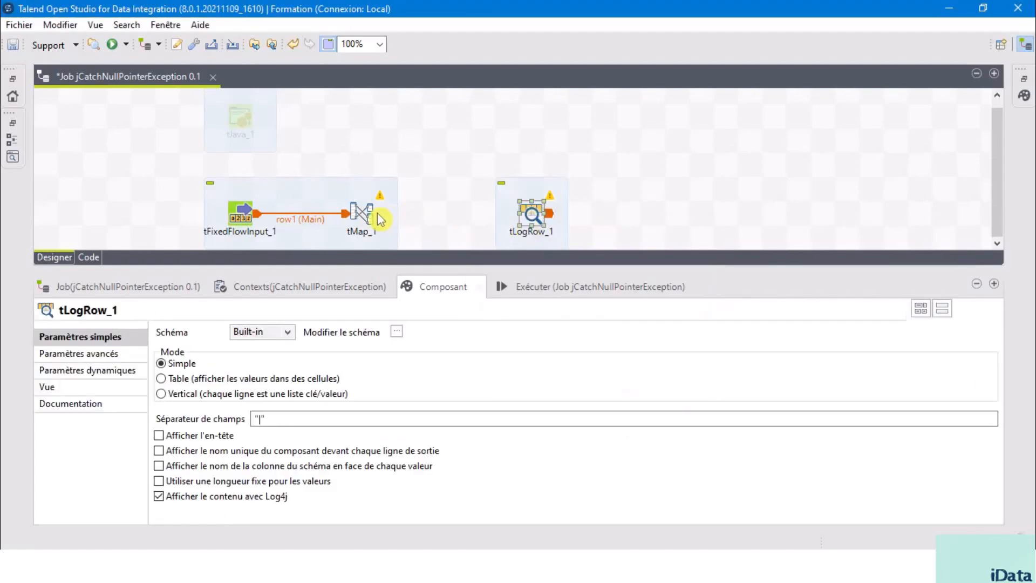
# - Link tMap_1 to tLogRow_1 with an output flow named out1
pyautogui.click(375, 221)
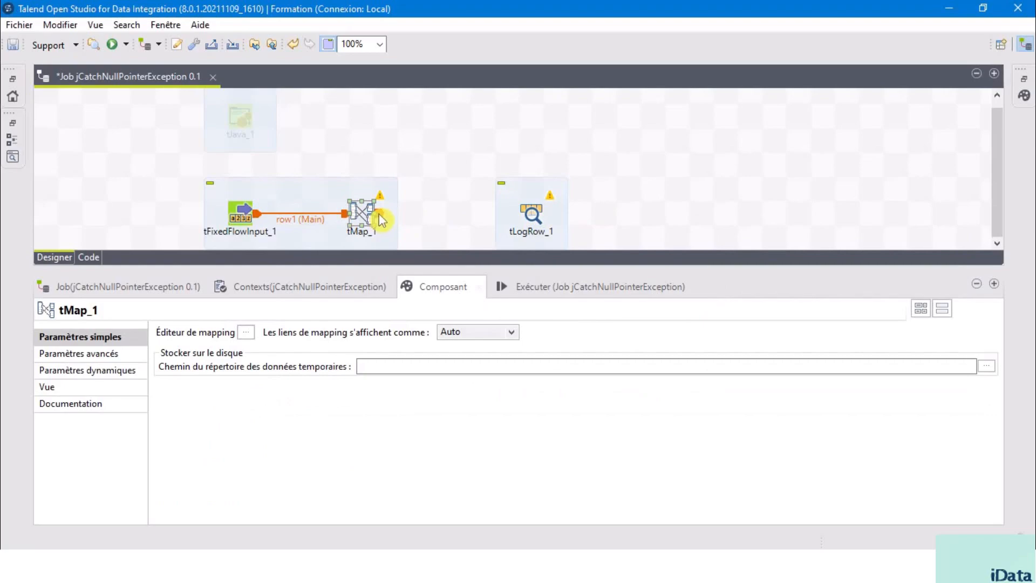
pyautogui.moveTo(384, 219); pyautogui.dragTo(534, 220)
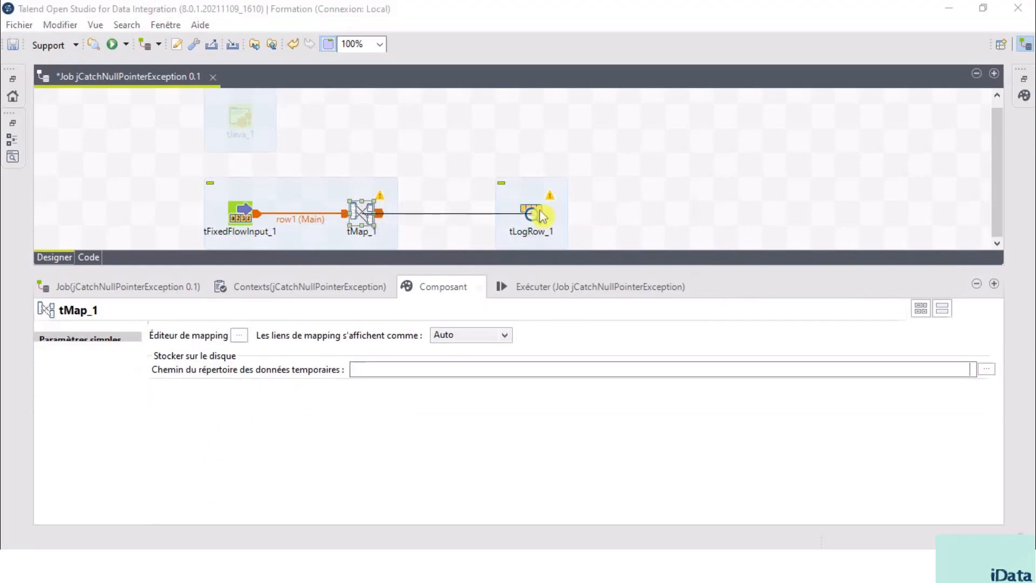
pyautogui.write('out1')
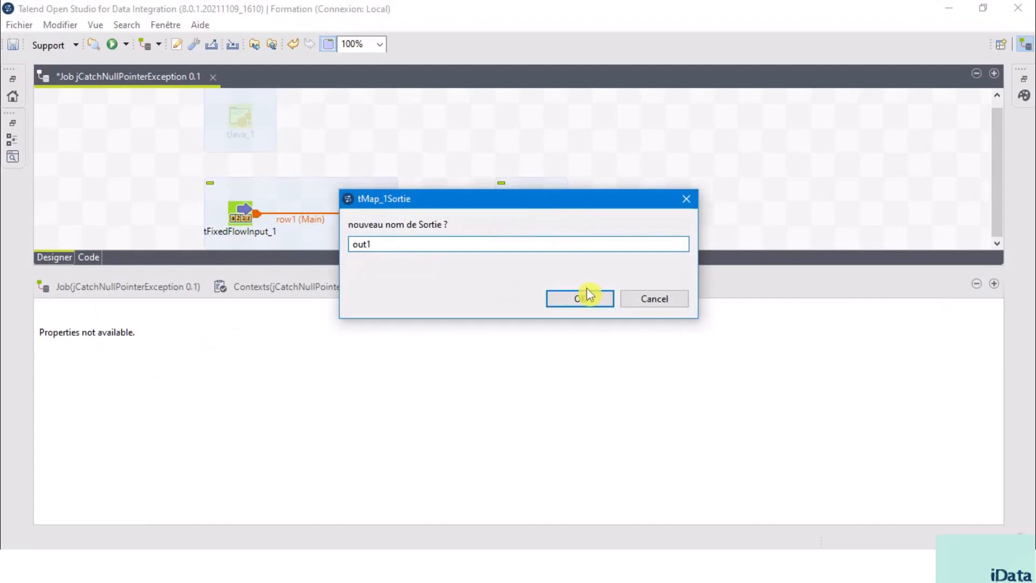
pyautogui.click(581, 302)
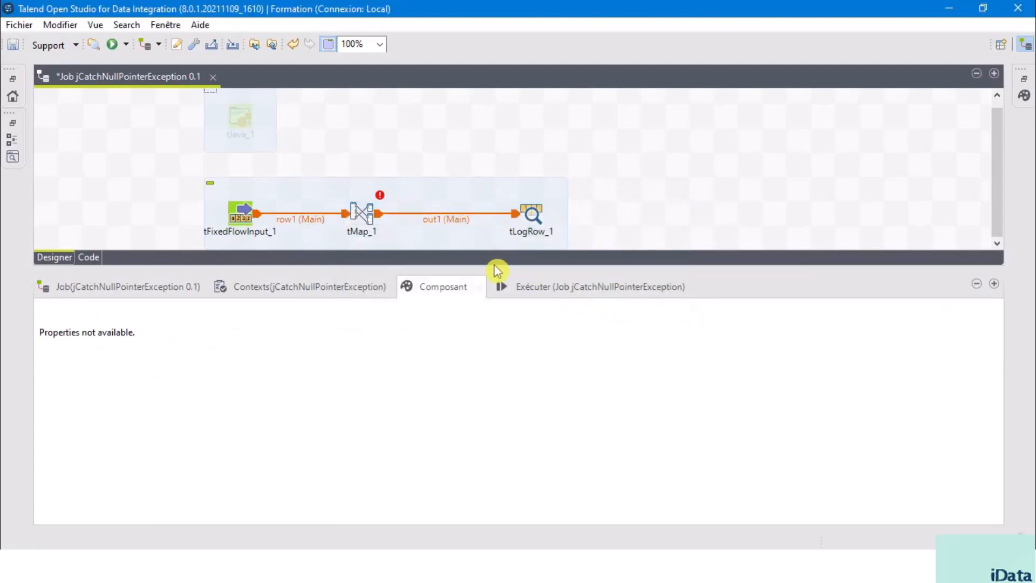
# - Map the four row1 columns from CD_PRODUIT to PRIX_VENTE into out1 in tMap_1 and propagate the changes
pyautogui.click(371, 222)
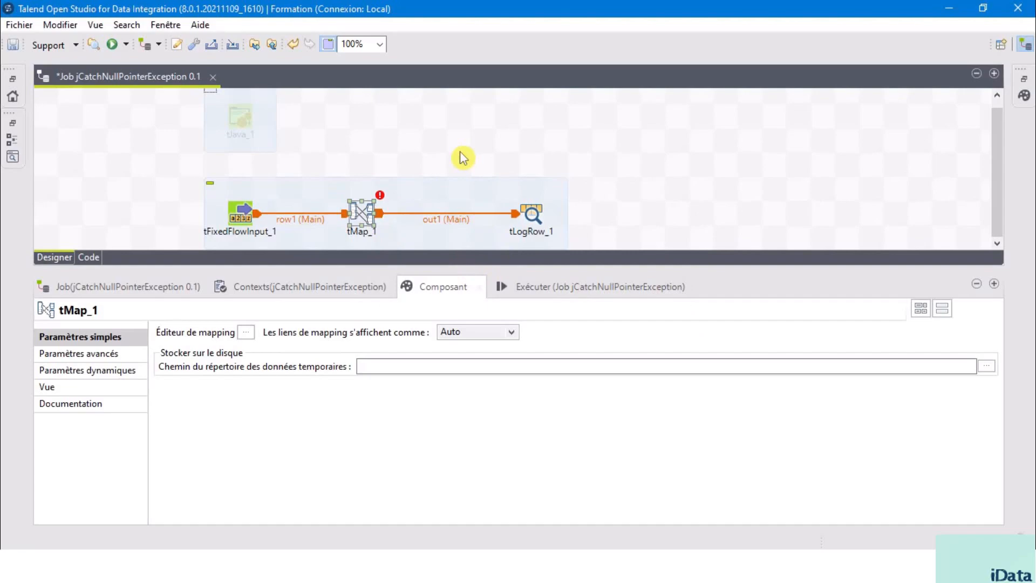
pyautogui.doubleClick(356, 212)
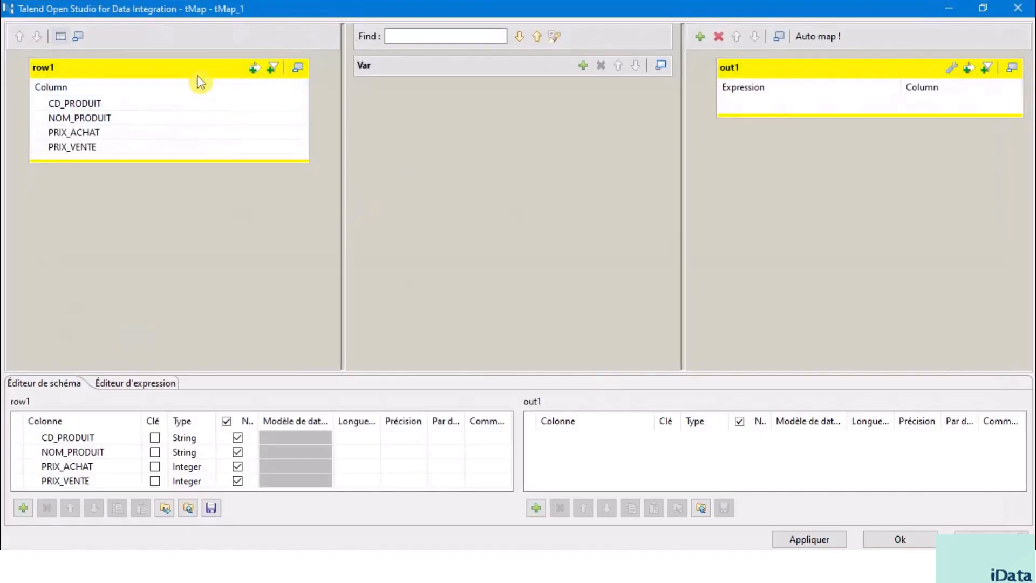
pyautogui.click(165, 103)
pyautogui.keyDown('shift'); pyautogui.click(127, 149); pyautogui.keyUp('shift')
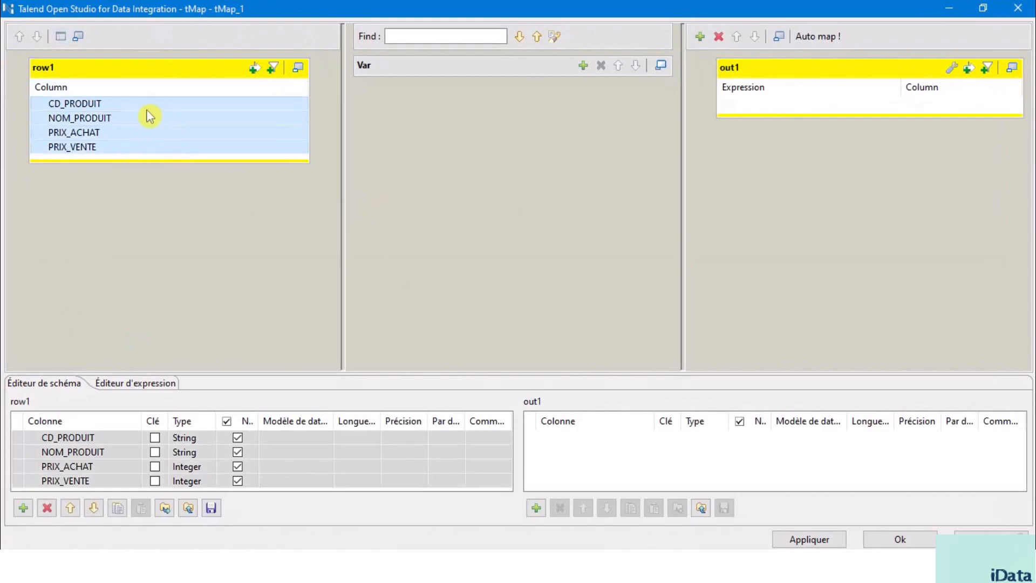
pyautogui.click(130, 109)
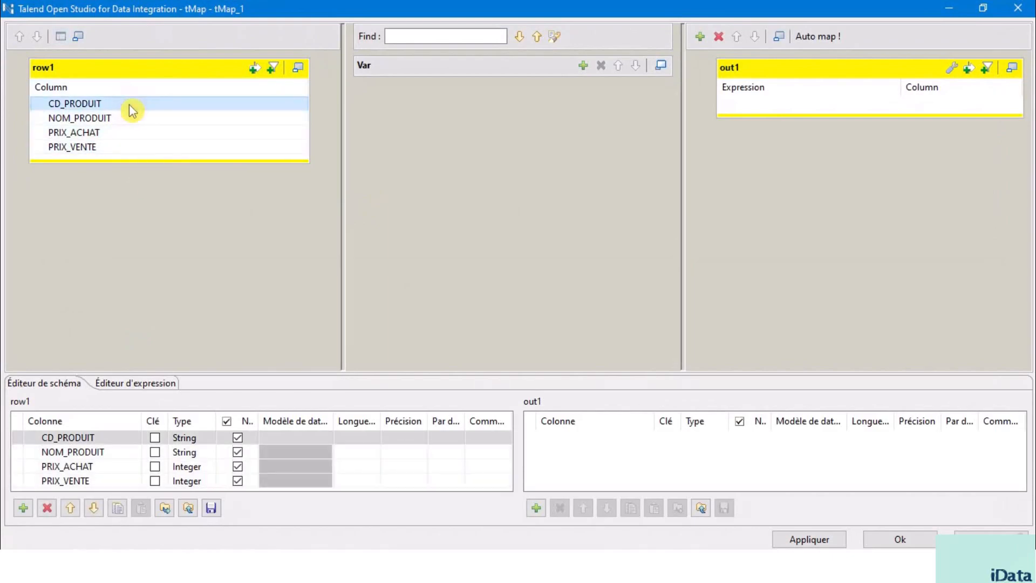
pyautogui.keyDown('shift'); pyautogui.click(127, 151); pyautogui.keyUp('shift')
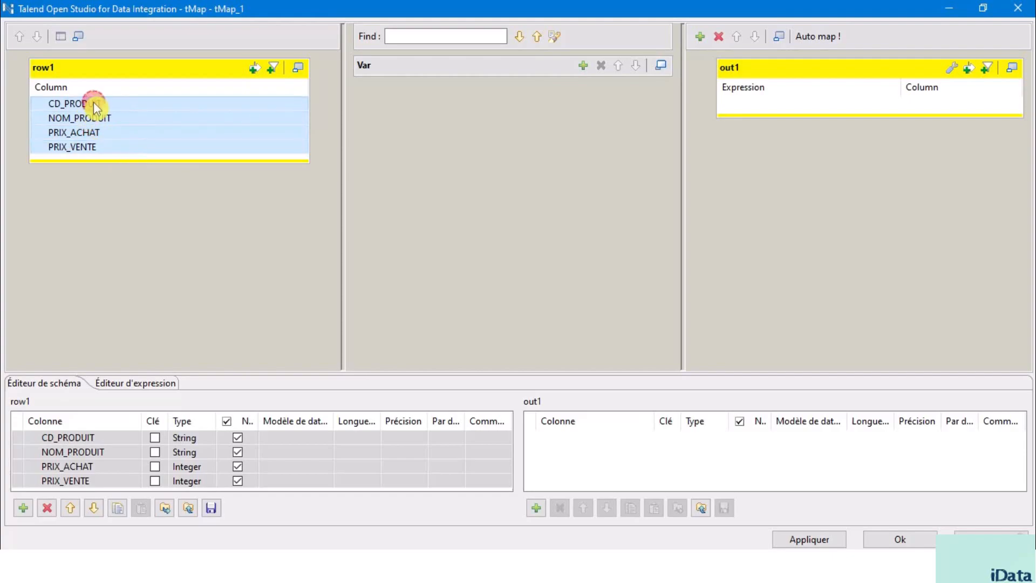
pyautogui.moveTo(95, 105); pyautogui.dragTo(804, 105)
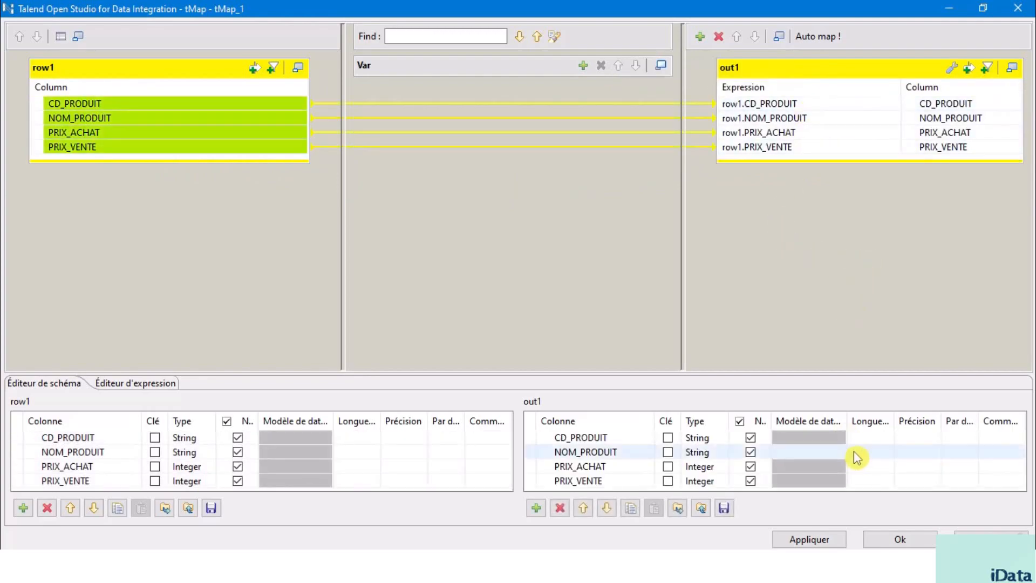
pyautogui.click(900, 539)
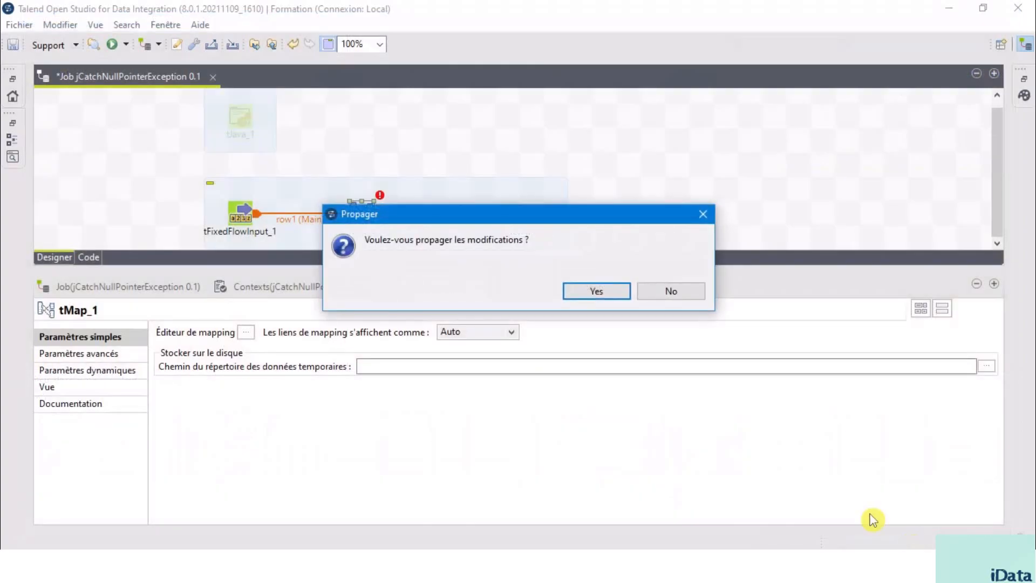
pyautogui.click(599, 294)
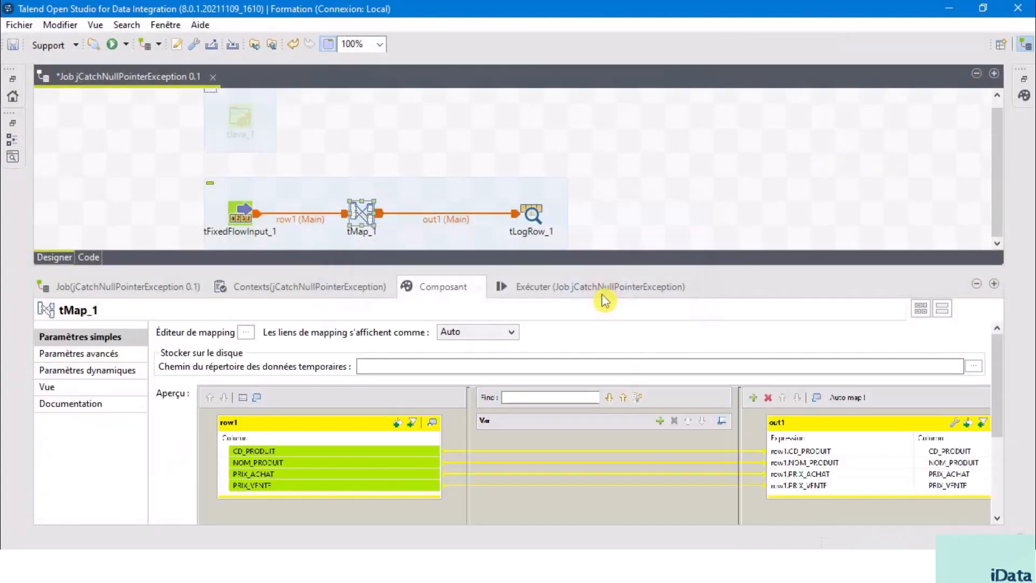
# - Run the job and check the CD_PRODUIT and PRIX_VENTE values of the last product row in the console output
pyautogui.moveTo(539, 270); pyautogui.dragTo(539, 215)
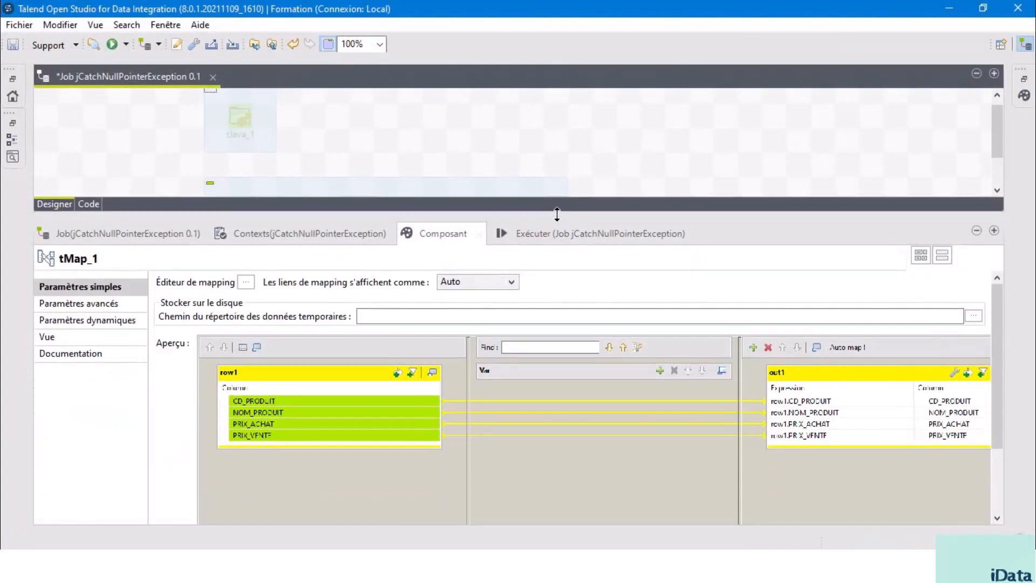
pyautogui.click(543, 232)
pyautogui.click(227, 294)
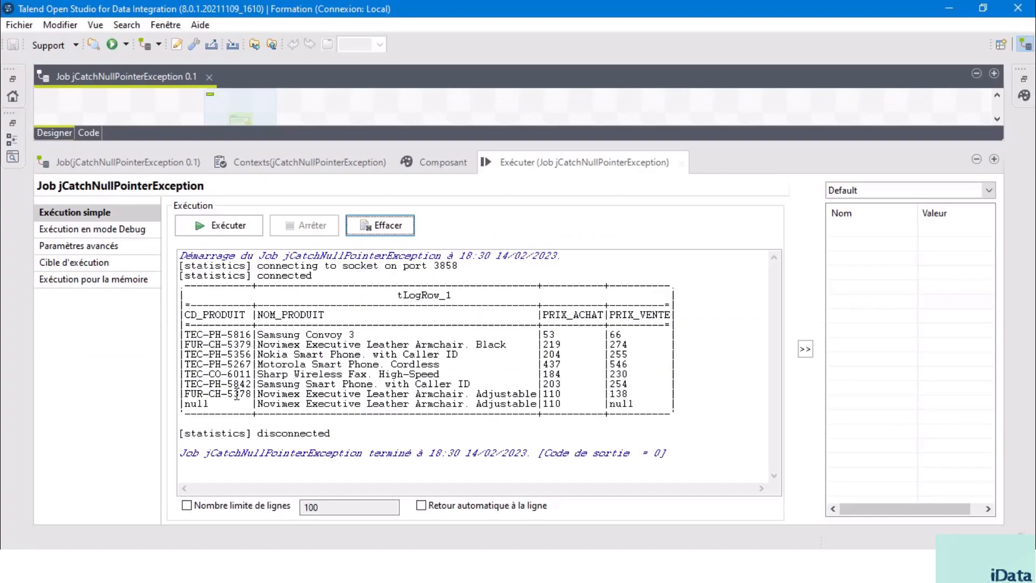
pyautogui.doubleClick(199, 405)
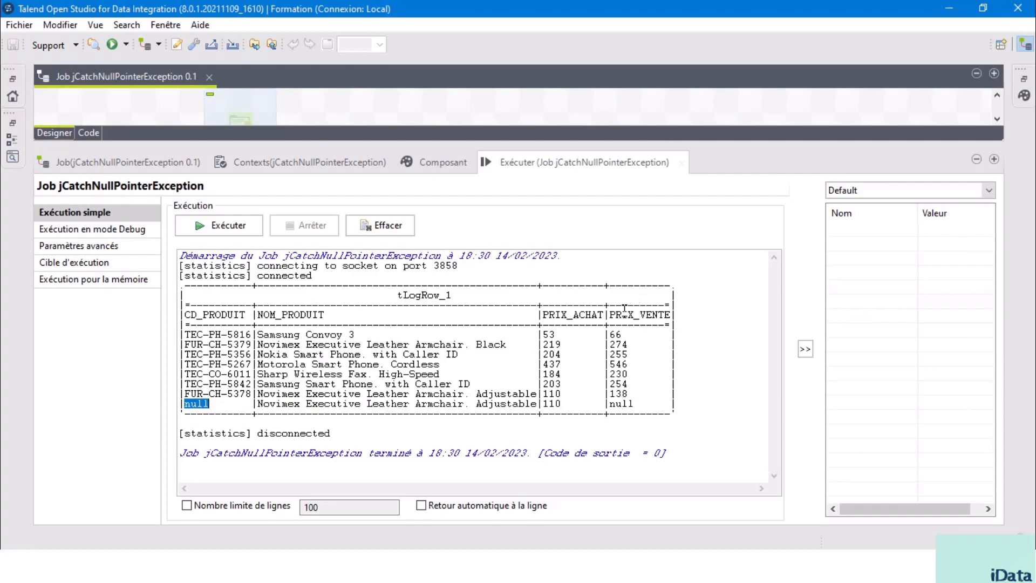
pyautogui.moveTo(616, 315); pyautogui.dragTo(635, 375)
pyautogui.click(635, 376)
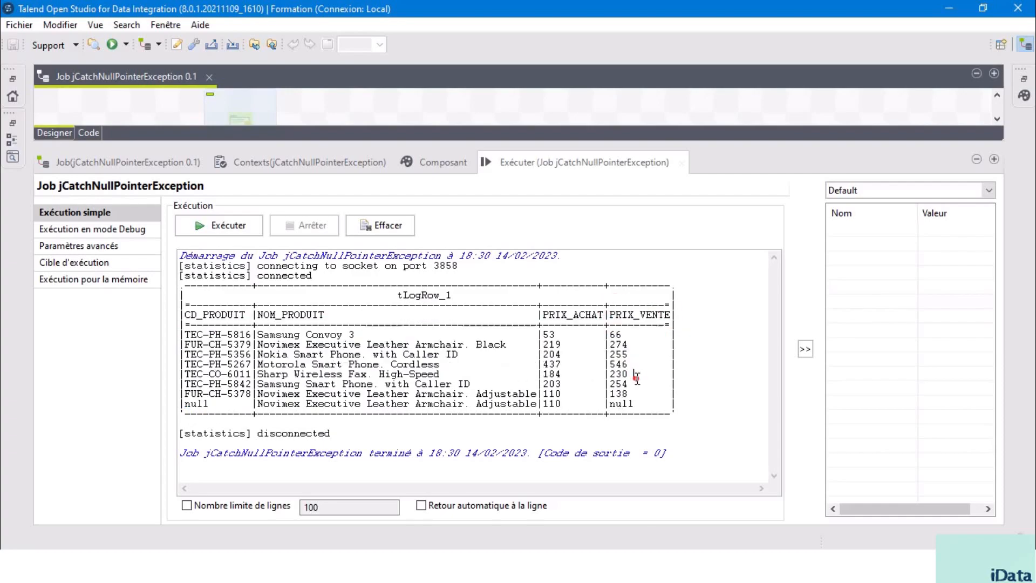
pyautogui.doubleClick(620, 403)
# - Reopen the mapping editor of tMap_1 and add two new columns to the out1 schema
pyautogui.moveTo(619, 144); pyautogui.dragTo(596, 362)
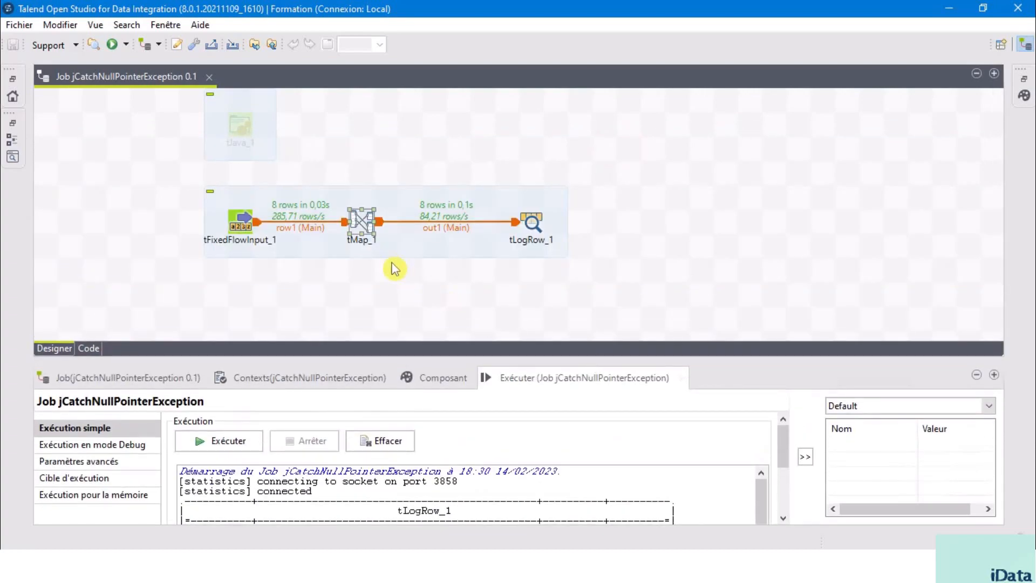
pyautogui.click(362, 223)
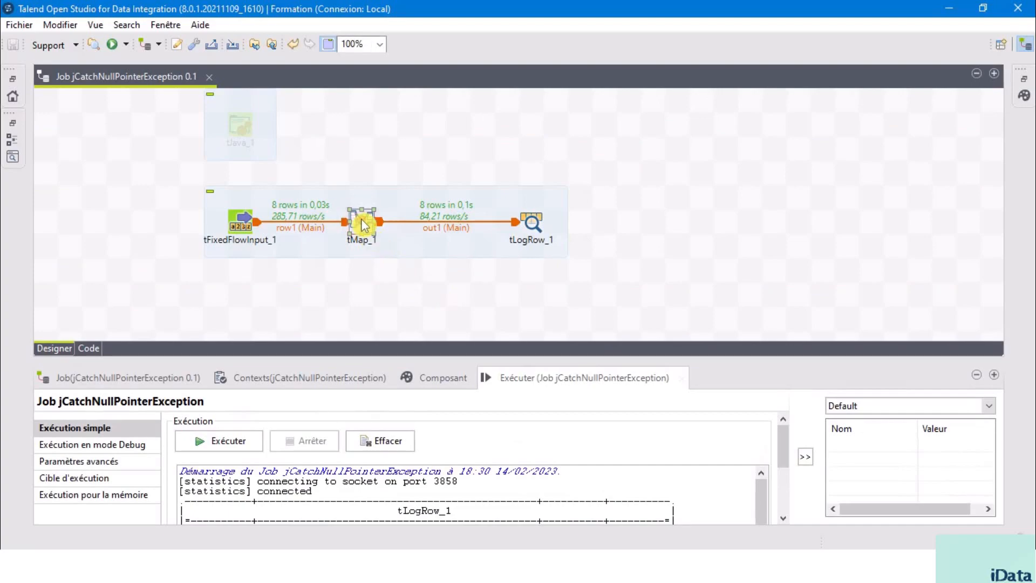
pyautogui.doubleClick(362, 223)
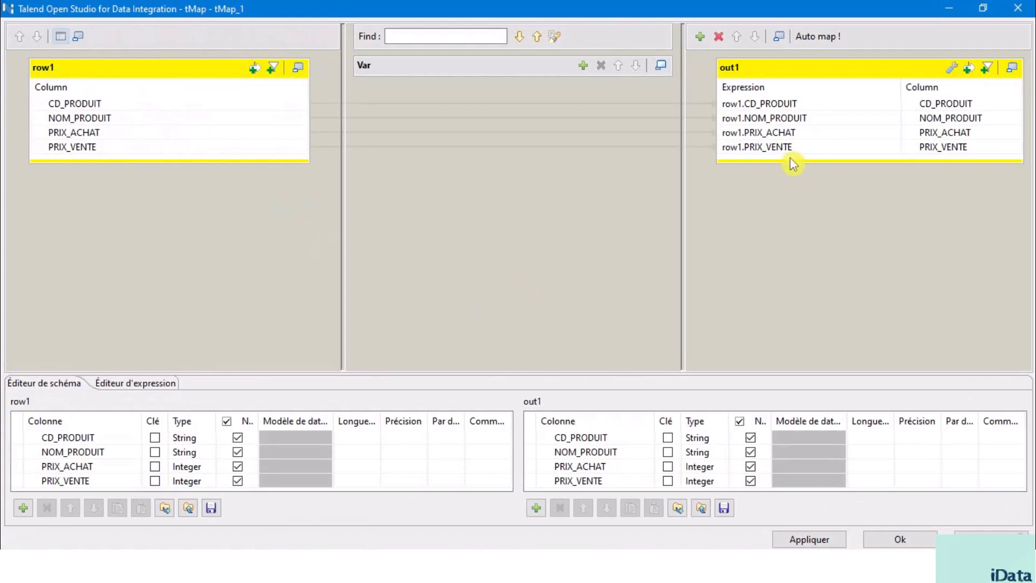
pyautogui.moveTo(791, 163); pyautogui.dragTo(792, 225)
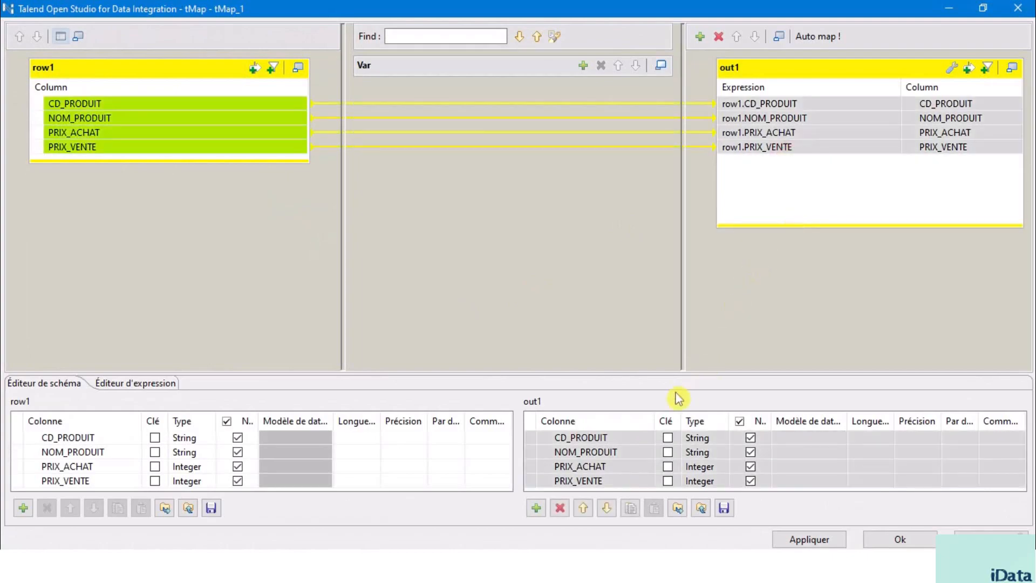
pyautogui.moveTo(670, 373); pyautogui.dragTo(688, 270)
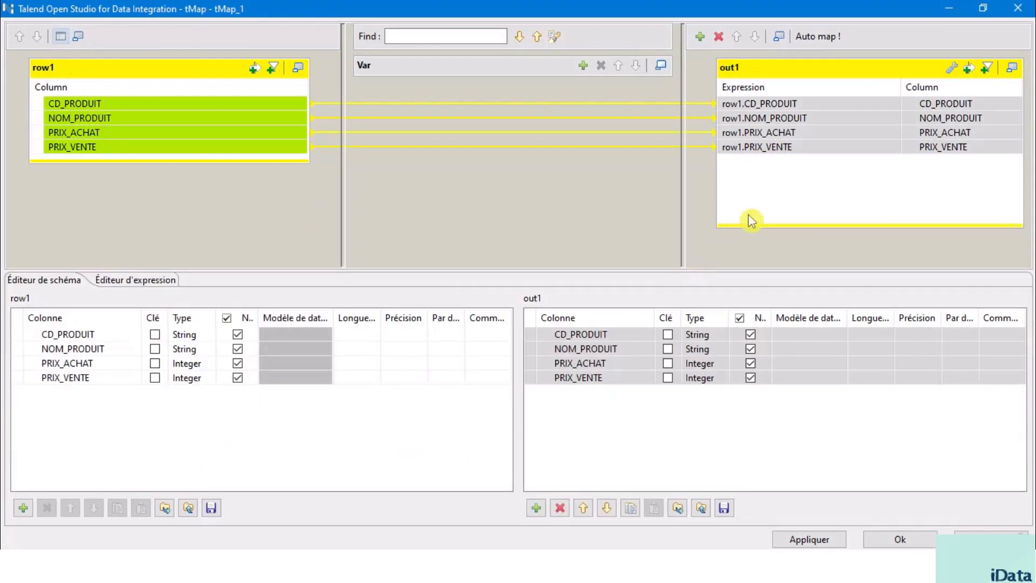
pyautogui.click(764, 204)
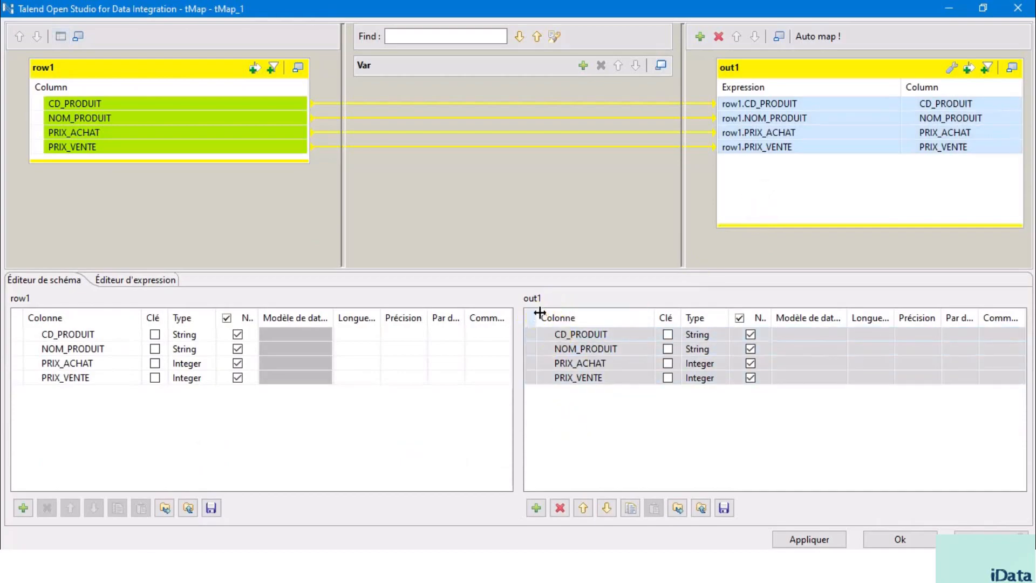
pyautogui.click(536, 508)
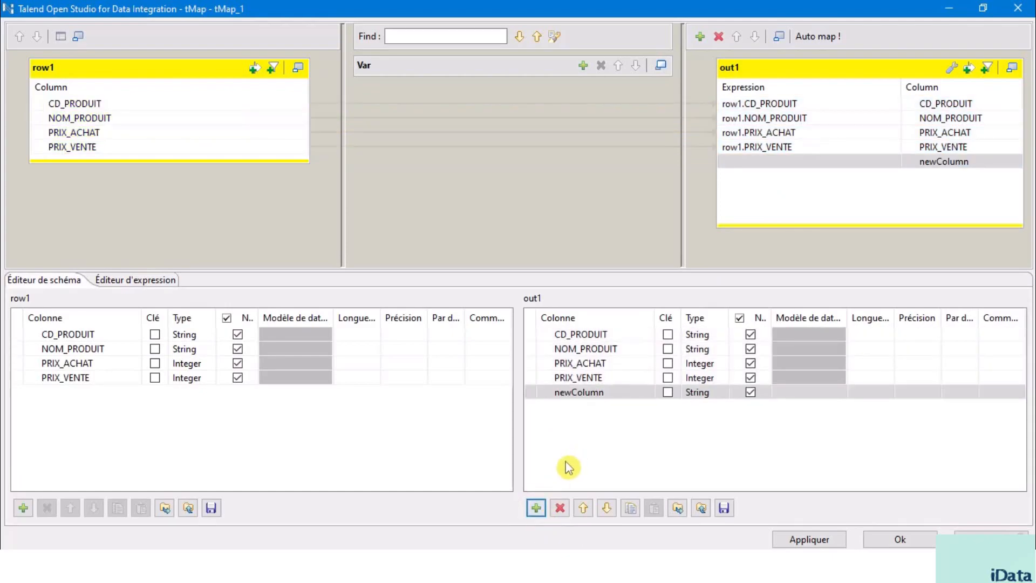
pyautogui.click(536, 508)
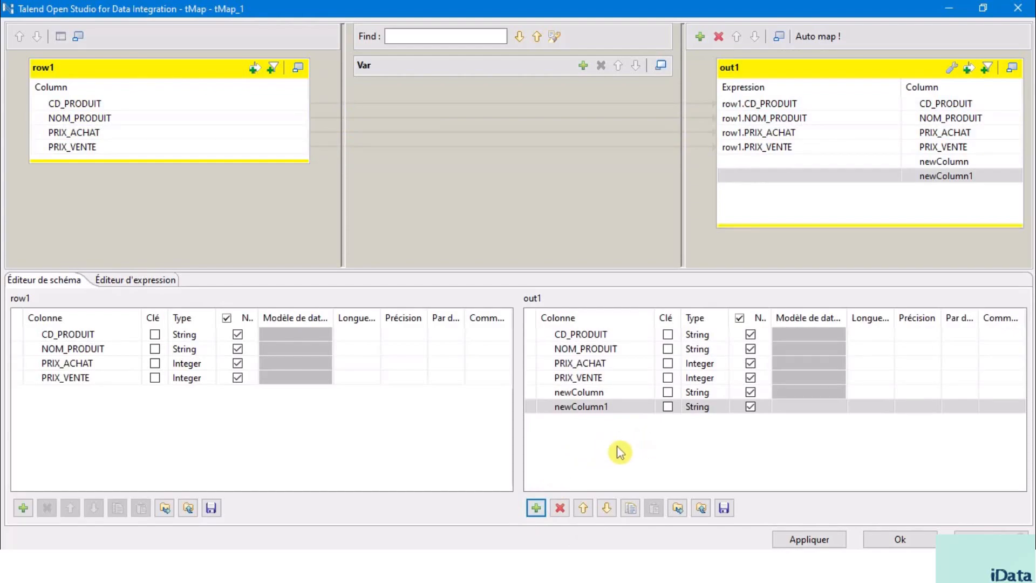
# - Name the two new out1 columns NEW_PV and NB_CARACT_PROD
pyautogui.click(592, 392)
pyautogui.write('NEW_PV')
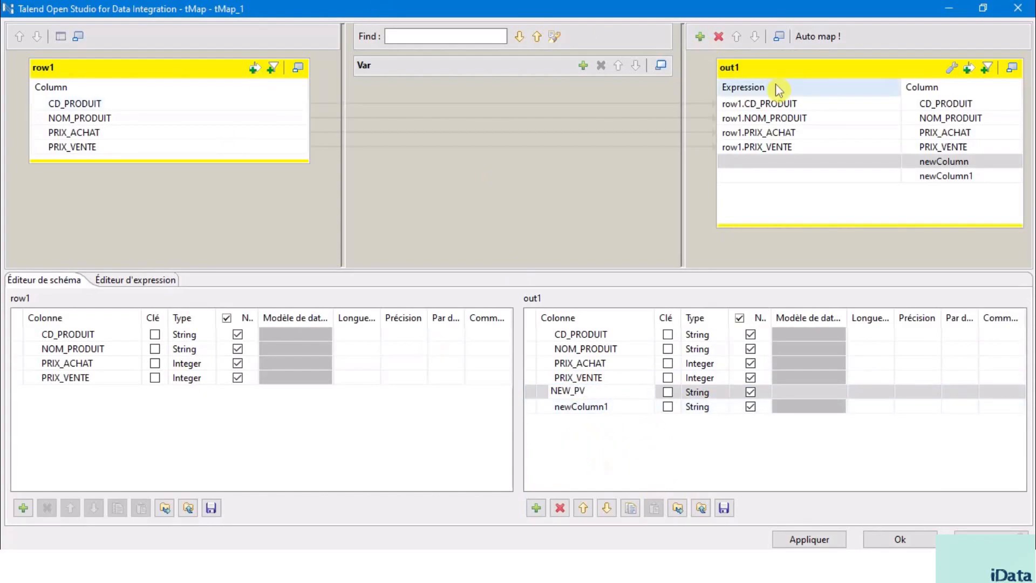
pyautogui.click(599, 405)
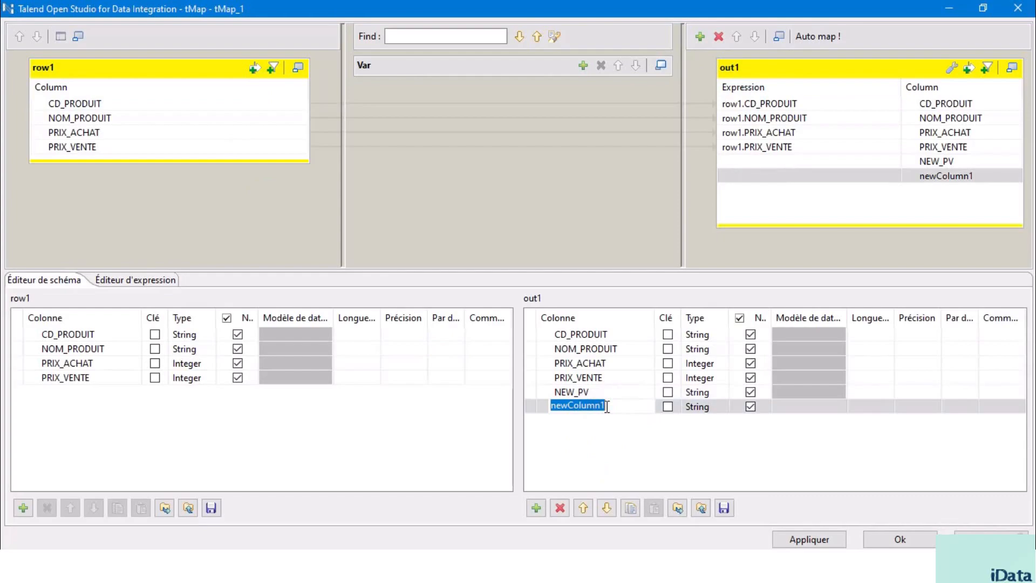
pyautogui.write('NB_CARACT_PROD')
pyautogui.press('Return')
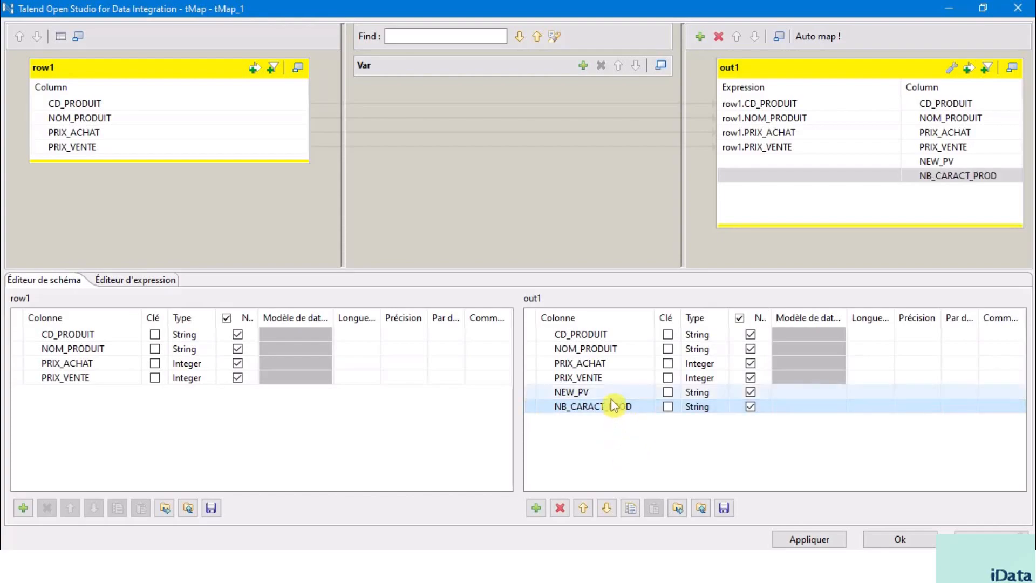
# - Set the expression of the out1 column NEW_PV to row1.PRIX_VENTE+100
pyautogui.click(600, 335)
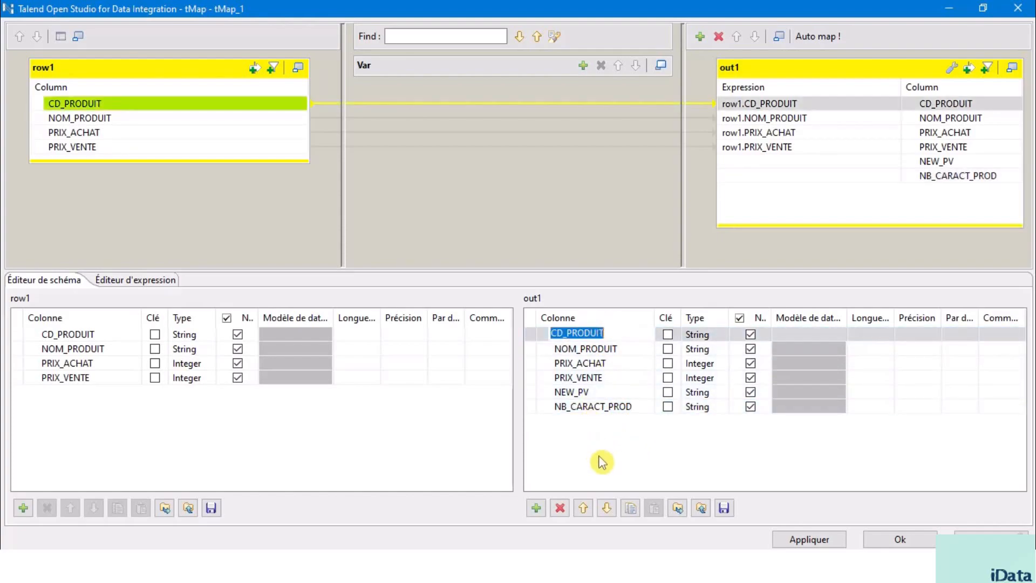
pyautogui.click(606, 458)
pyautogui.click(595, 388)
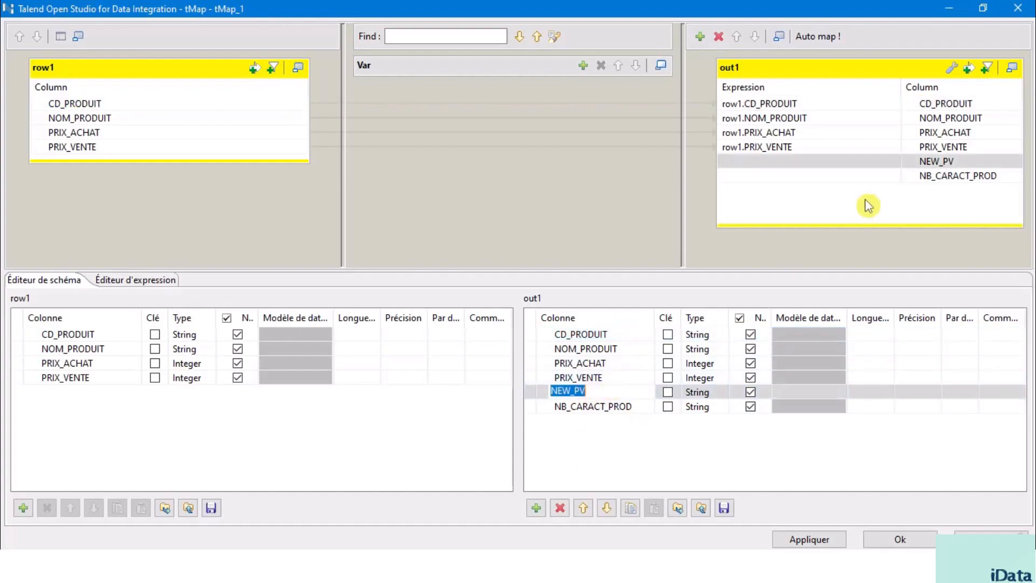
pyautogui.click(846, 161)
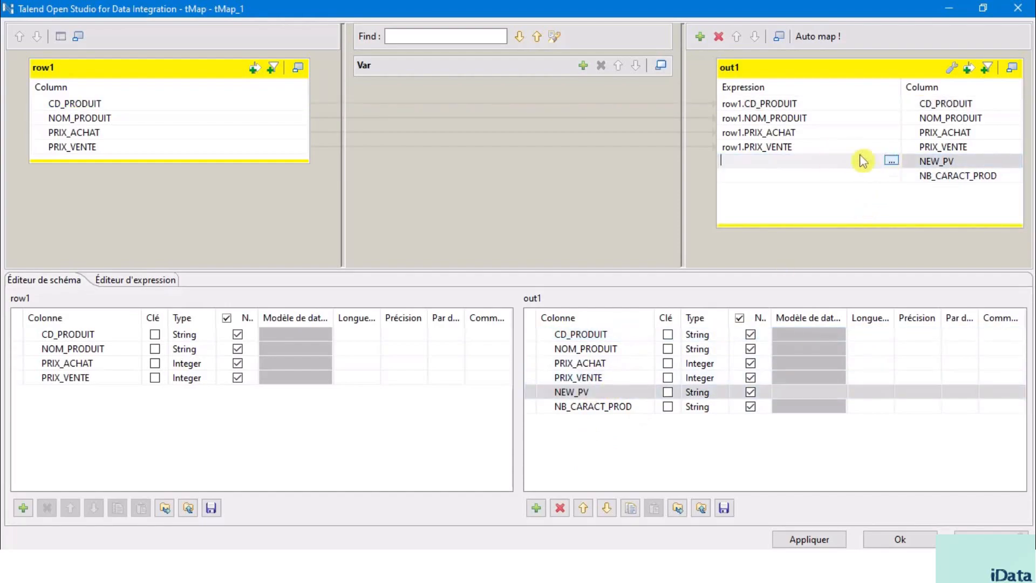
pyautogui.click(811, 145)
pyautogui.hotkey('ctrl', 'c')
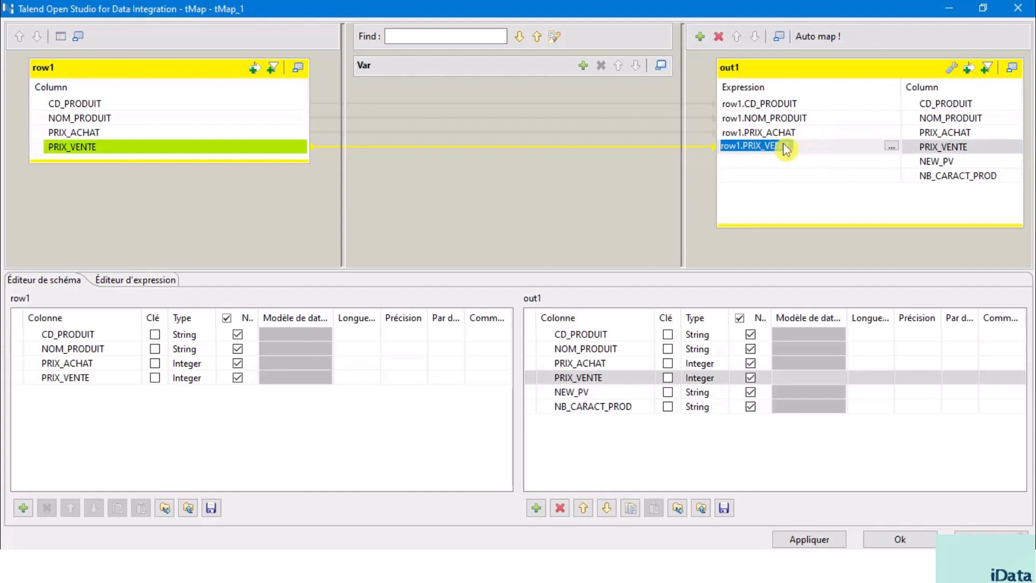
pyautogui.moveTo(803, 154); pyautogui.dragTo(689, 162)
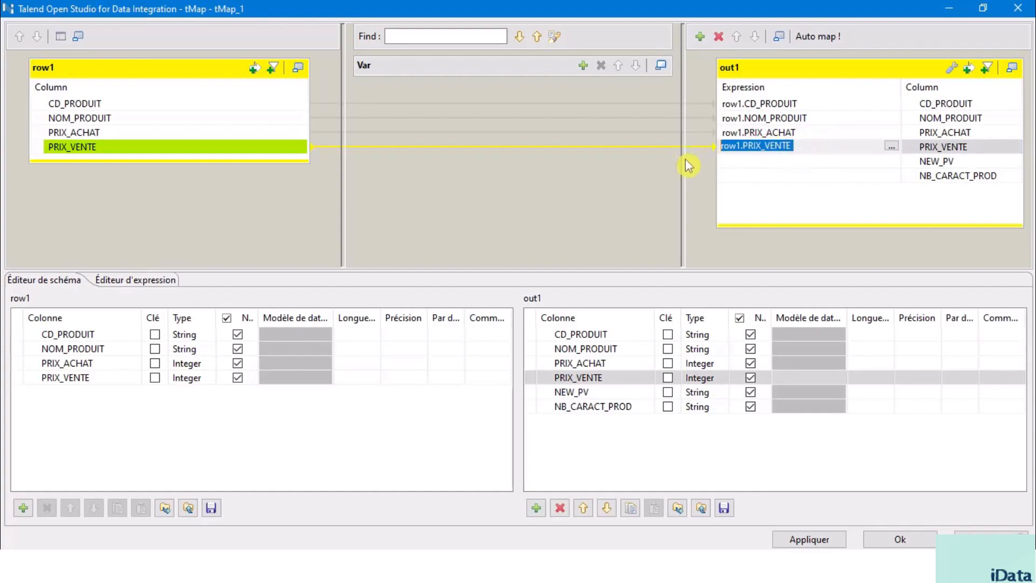
pyautogui.click(755, 164)
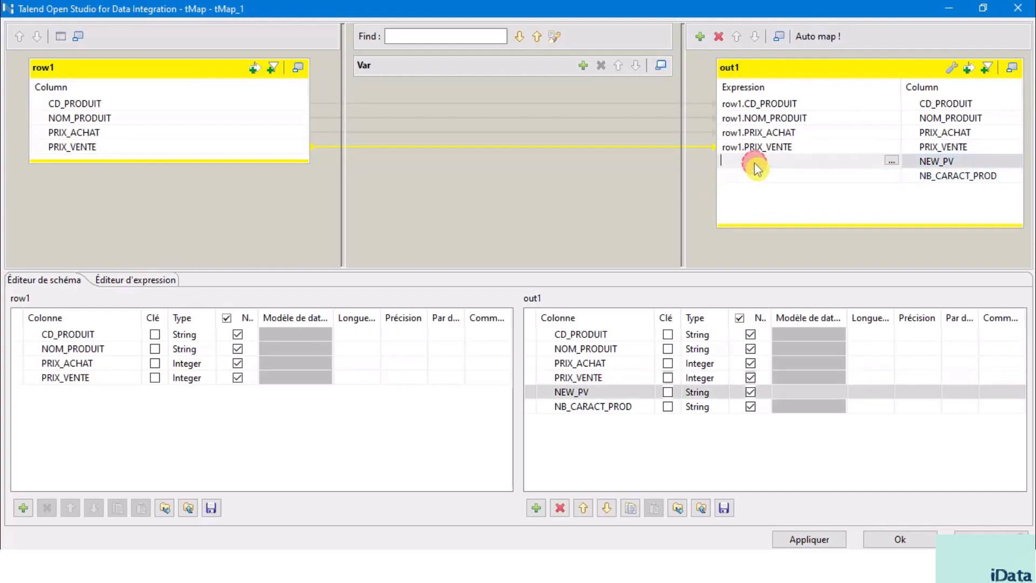
pyautogui.hotkey('ctrl', 'v')
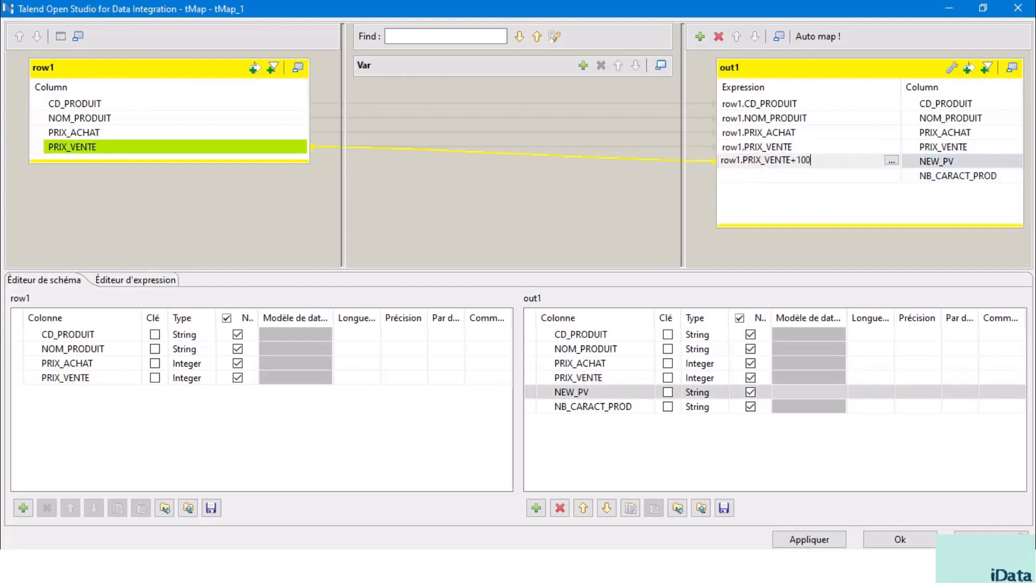
# - Change the data type of the NEW_PV column in the out1 schema to Integer
pyautogui.click(712, 392)
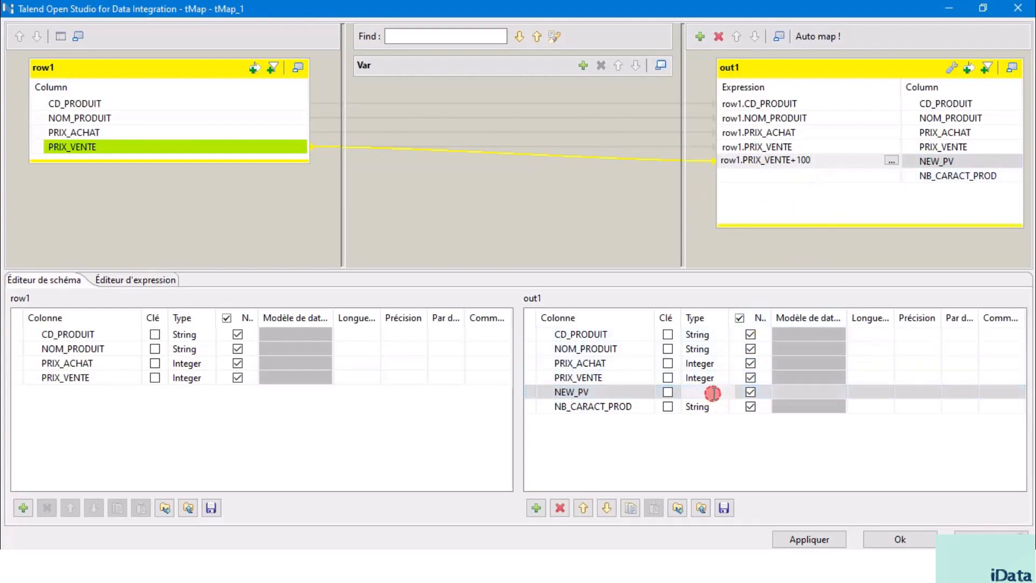
pyautogui.click(732, 397)
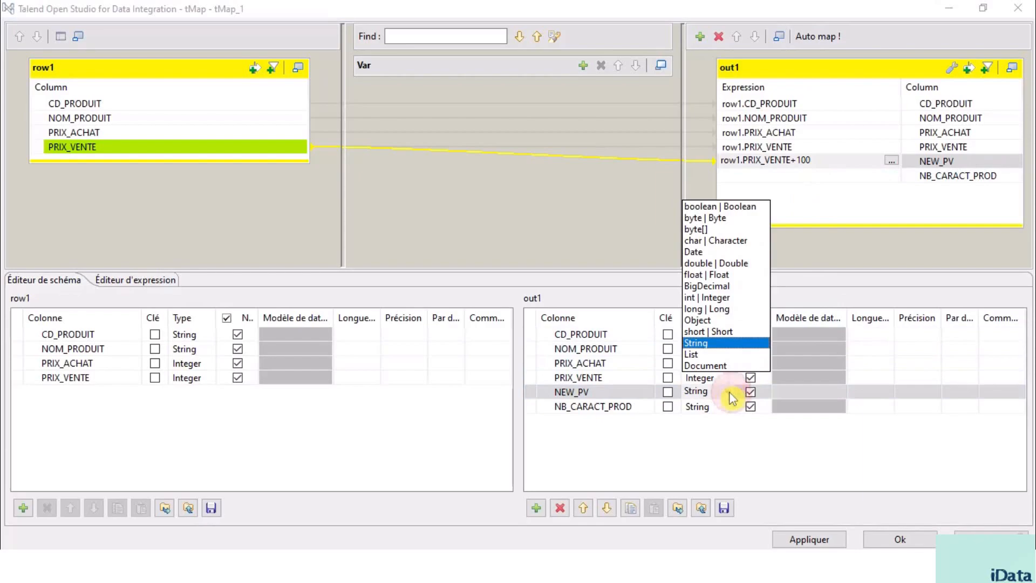
pyautogui.click(702, 298)
# - Set the expression of the out1 column NB_CARACT_PROD to row1.CD_PRODUIT.length()
pyautogui.click(813, 178)
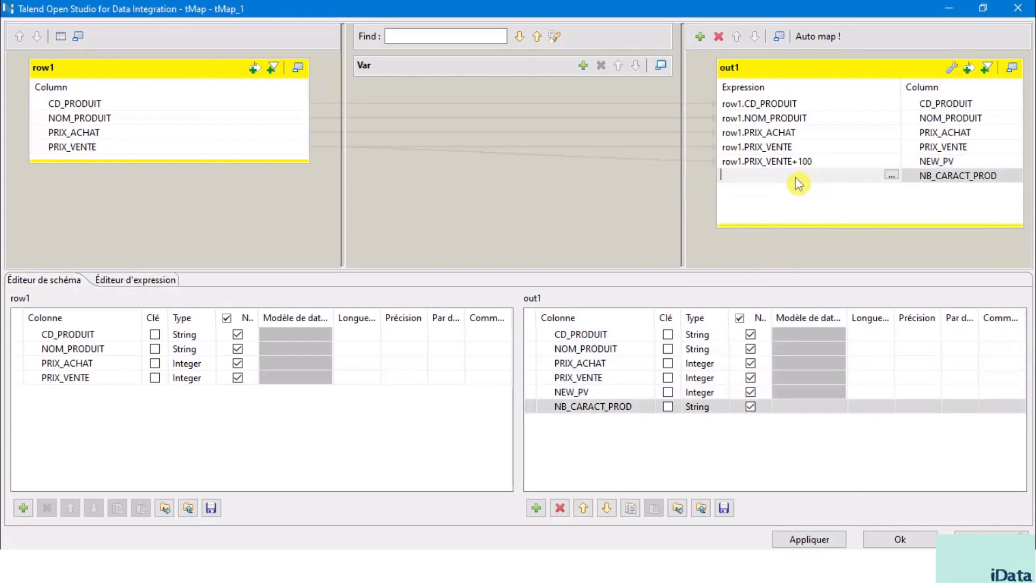
pyautogui.click(794, 105)
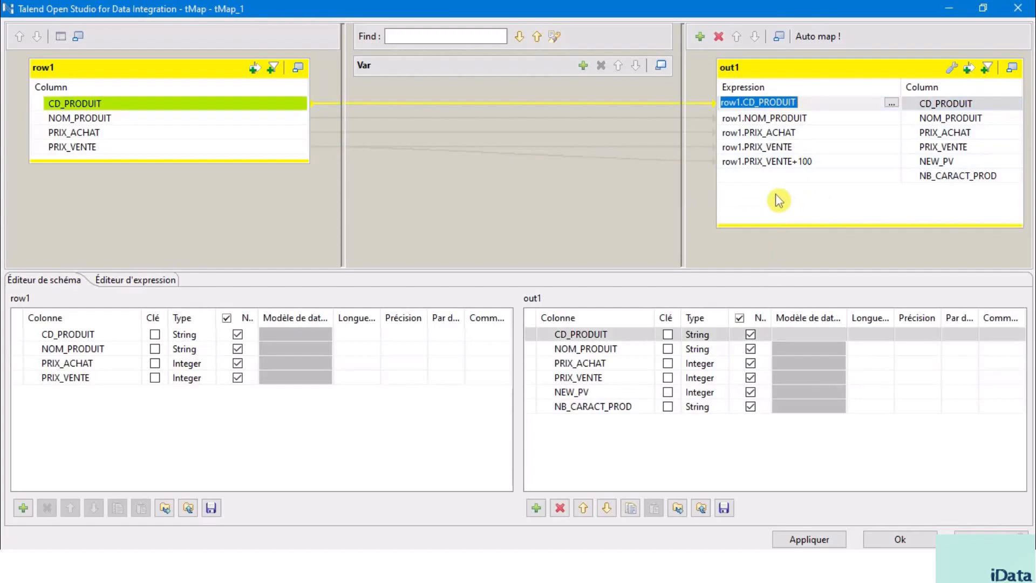
pyautogui.click(762, 177)
pyautogui.hotkey('ctrl', 'space')
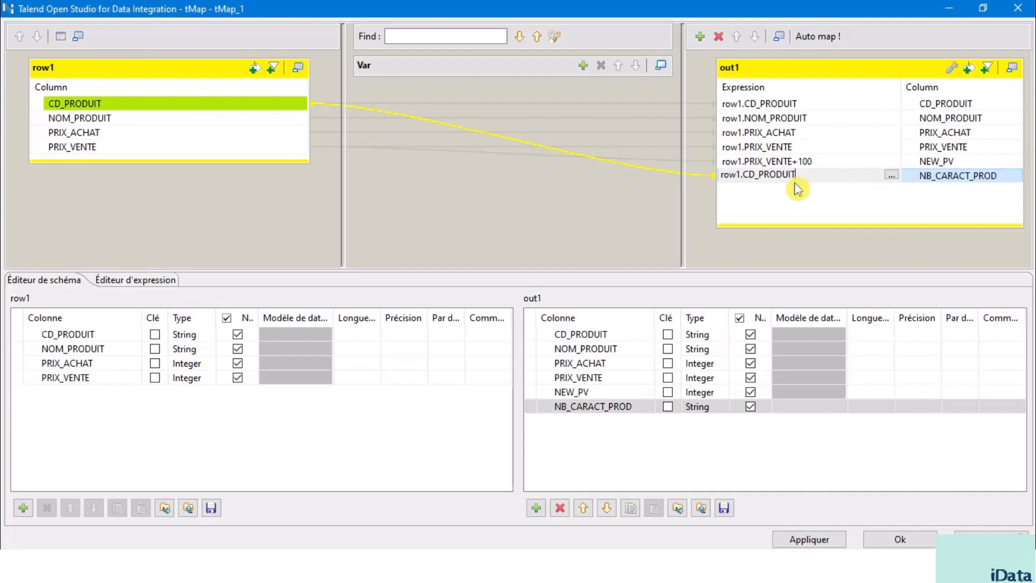
pyautogui.write('.length(')
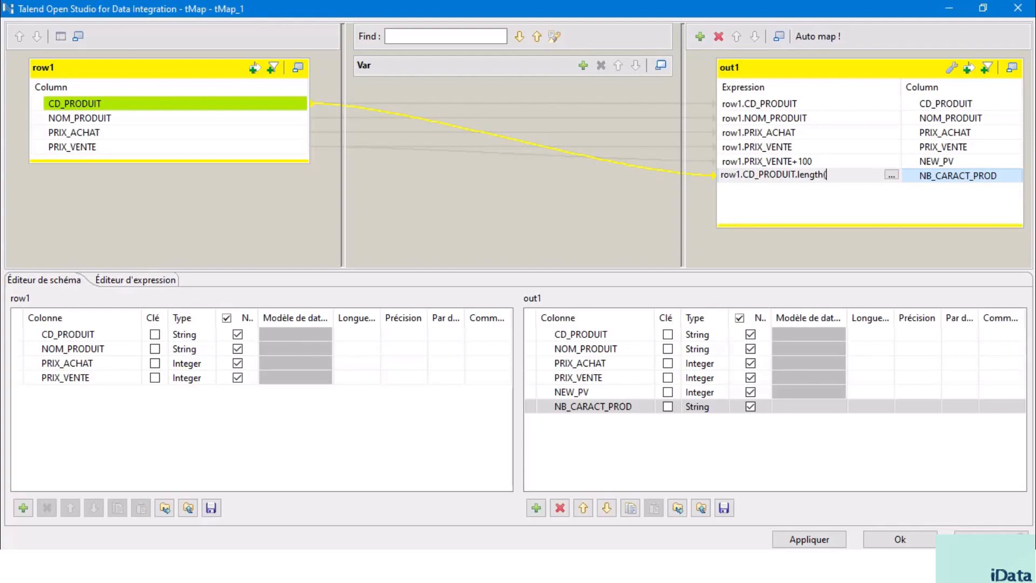
pyautogui.click(805, 204)
pyautogui.click(841, 177)
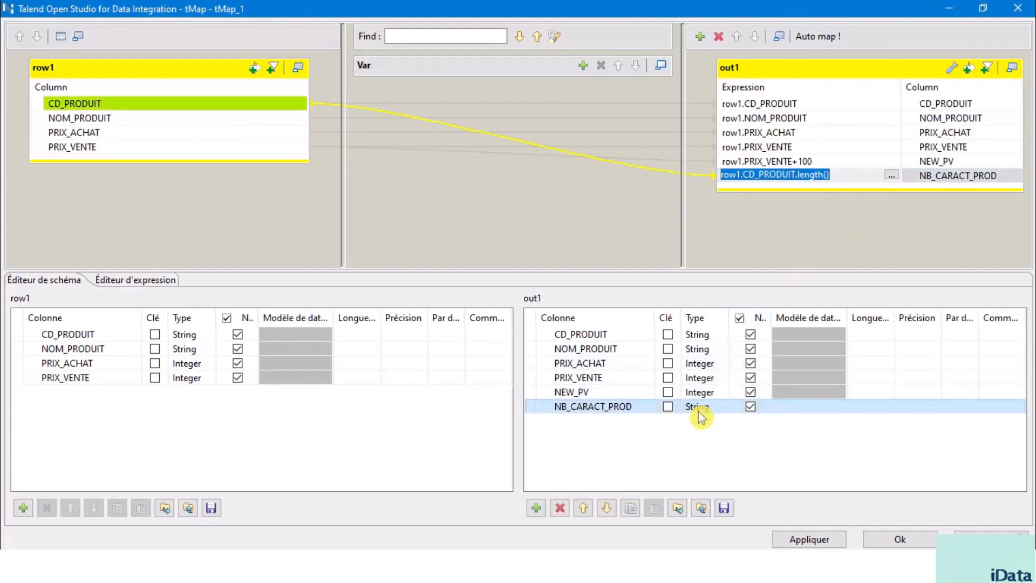
# - Change the NB_CARACT_PROD column's type to Integer, then accept the tMap_1 mapping and propagate the changes
pyautogui.click(715, 418)
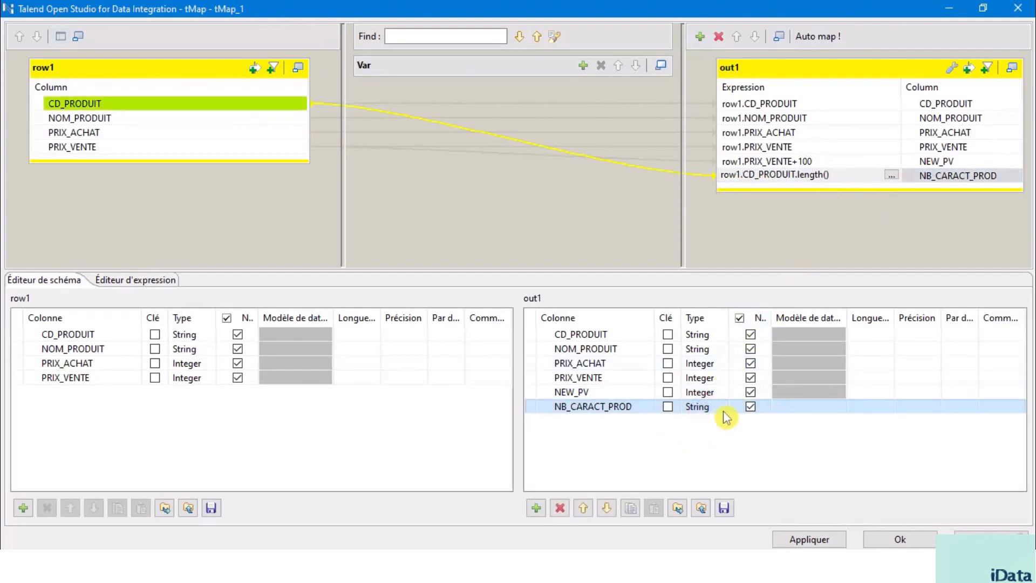
pyautogui.click(719, 406)
pyautogui.click(736, 413)
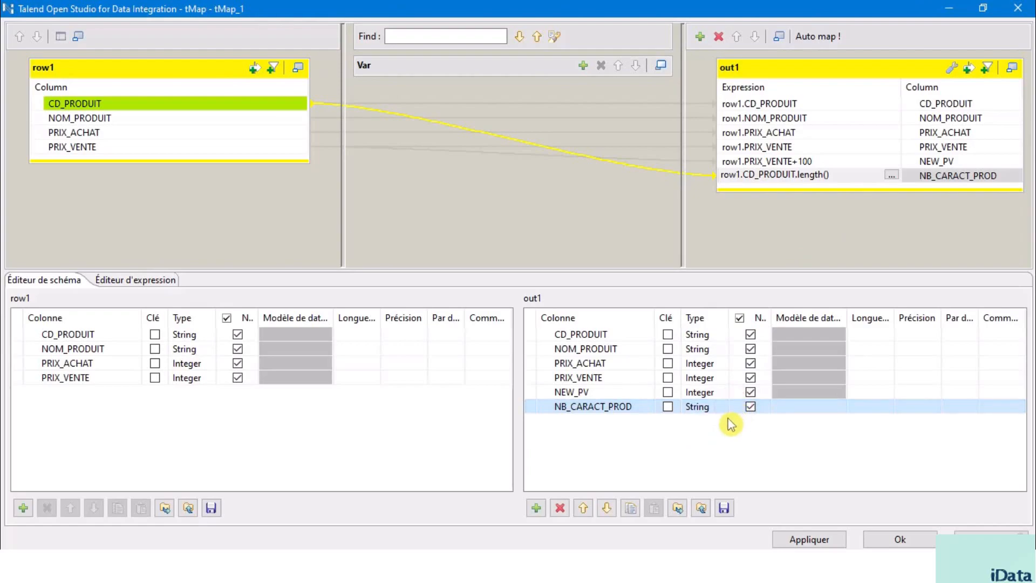
pyautogui.click(719, 407)
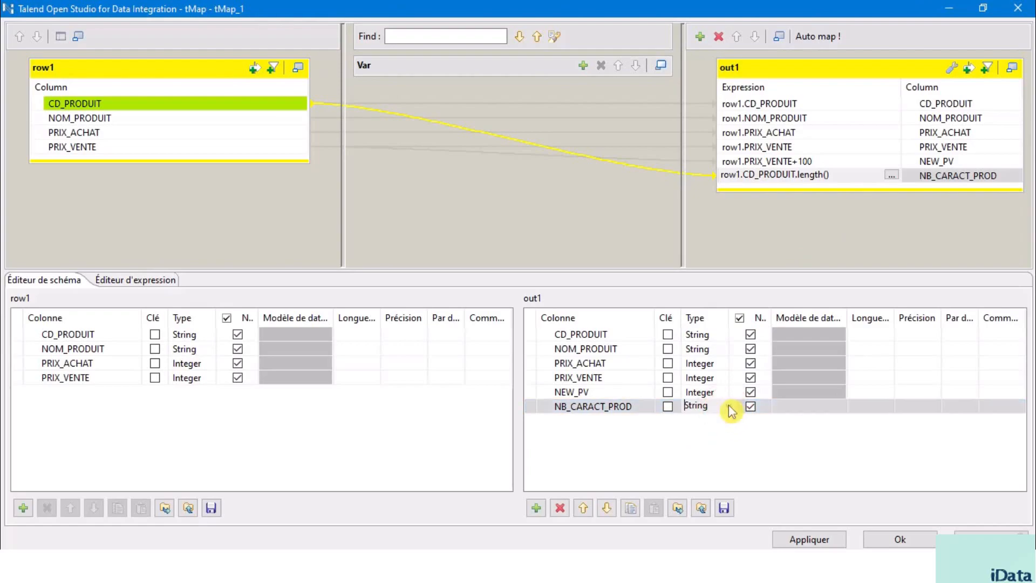
pyautogui.click(728, 406)
pyautogui.click(696, 313)
pyautogui.click(714, 469)
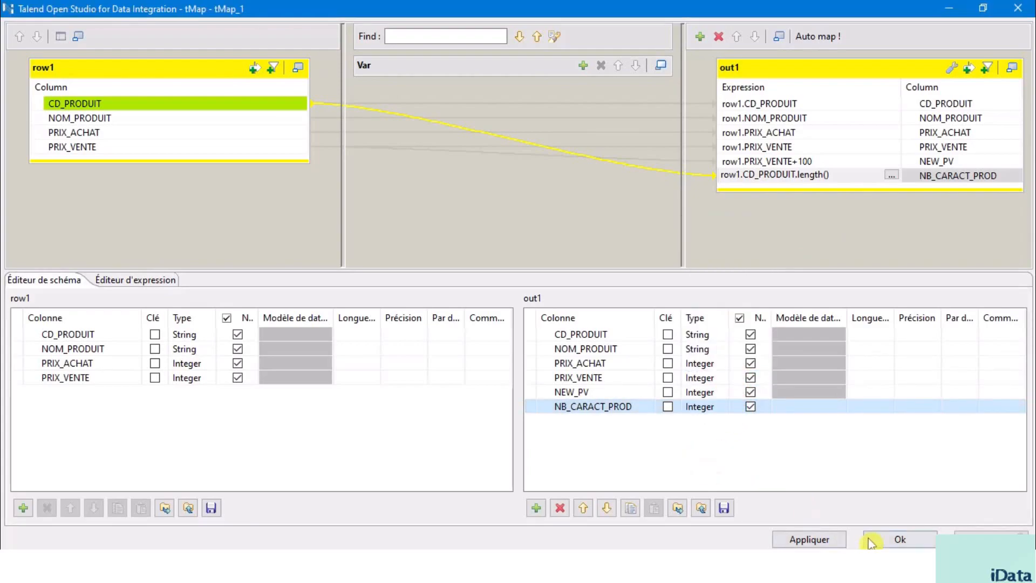
pyautogui.click(900, 540)
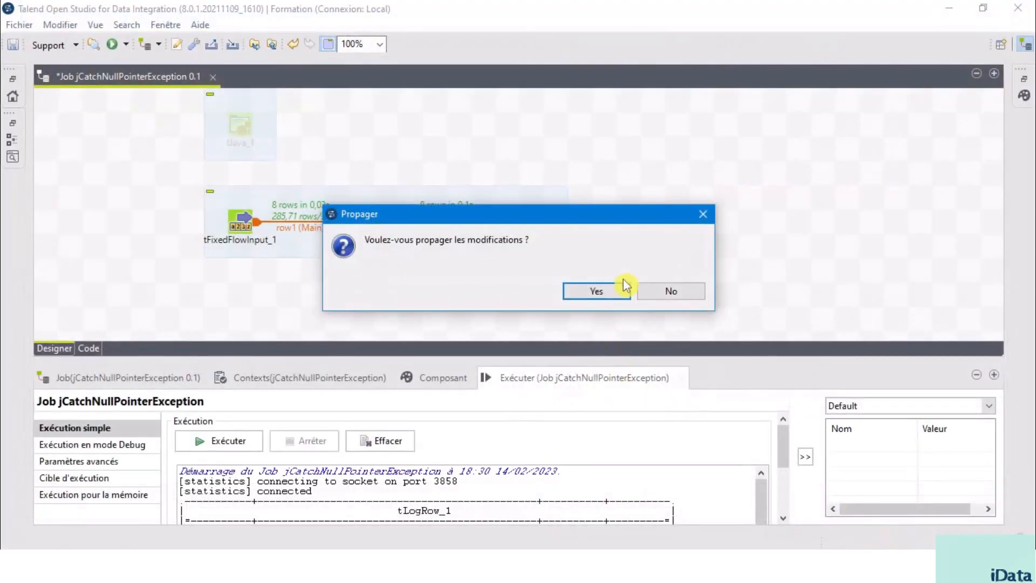
pyautogui.click(609, 293)
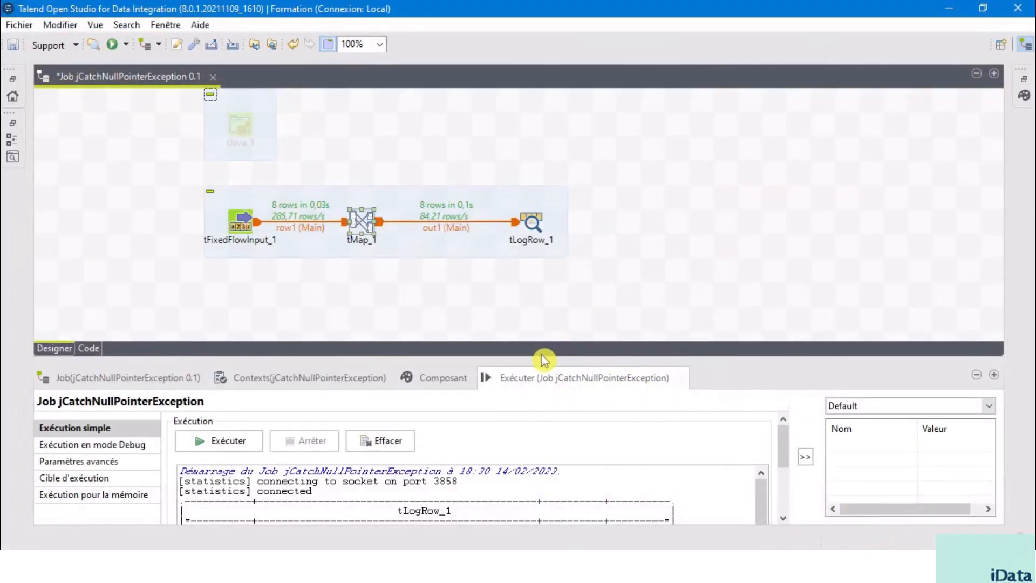
# - Run the job with the console area enlarged and check the exception type in the execution output
pyautogui.moveTo(544, 360); pyautogui.dragTo(540, 197)
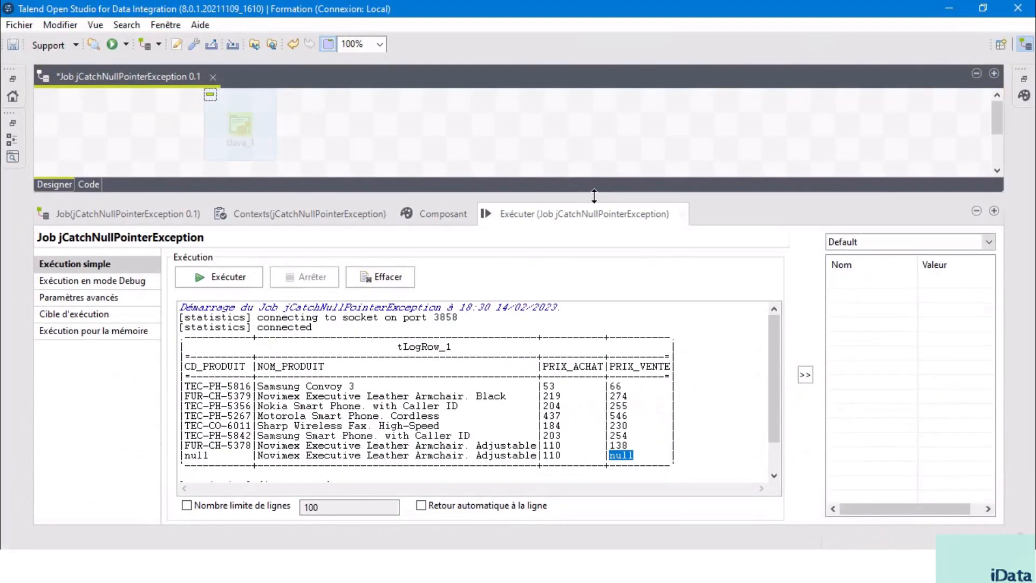
pyautogui.click(229, 275)
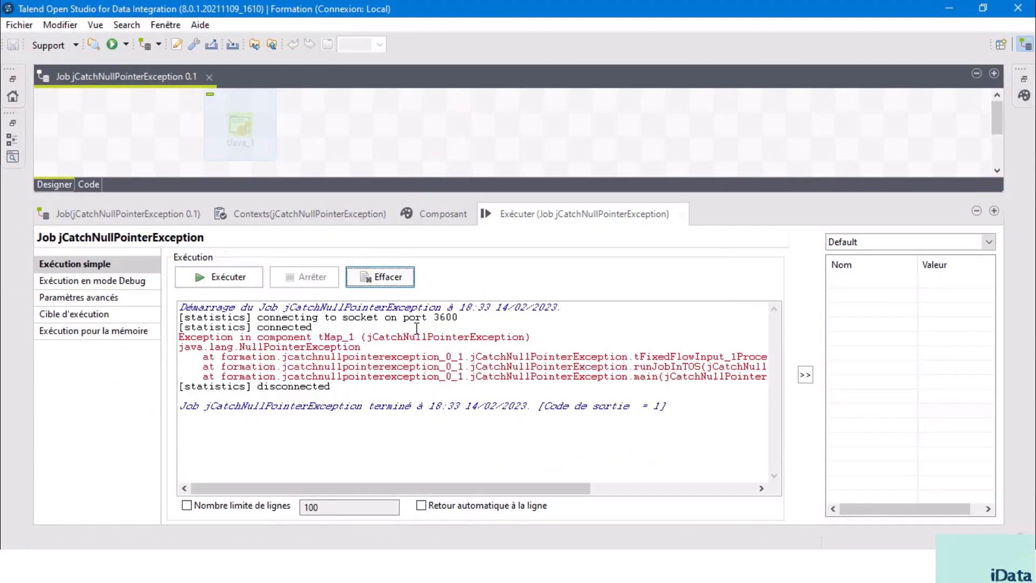
pyautogui.doubleClick(304, 347)
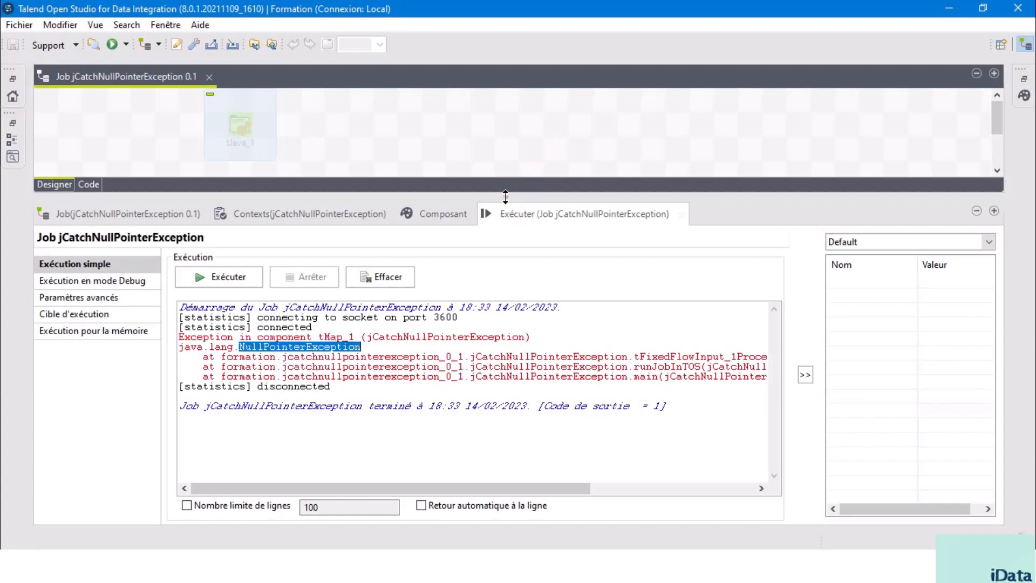
# - Reopen tMap_1 and change the NEW_PV expression in the expression builder to Relational.ISNULL(row1.PRIX_VENTE)?100:row1.PRIX_VENTE+100
pyautogui.moveTo(505, 197); pyautogui.dragTo(487, 350)
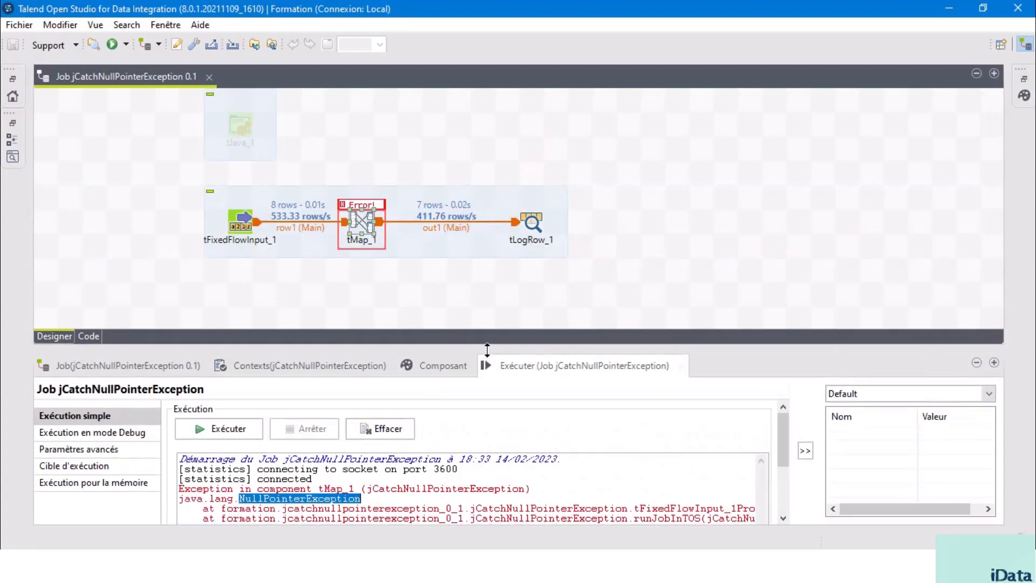
pyautogui.doubleClick(366, 231)
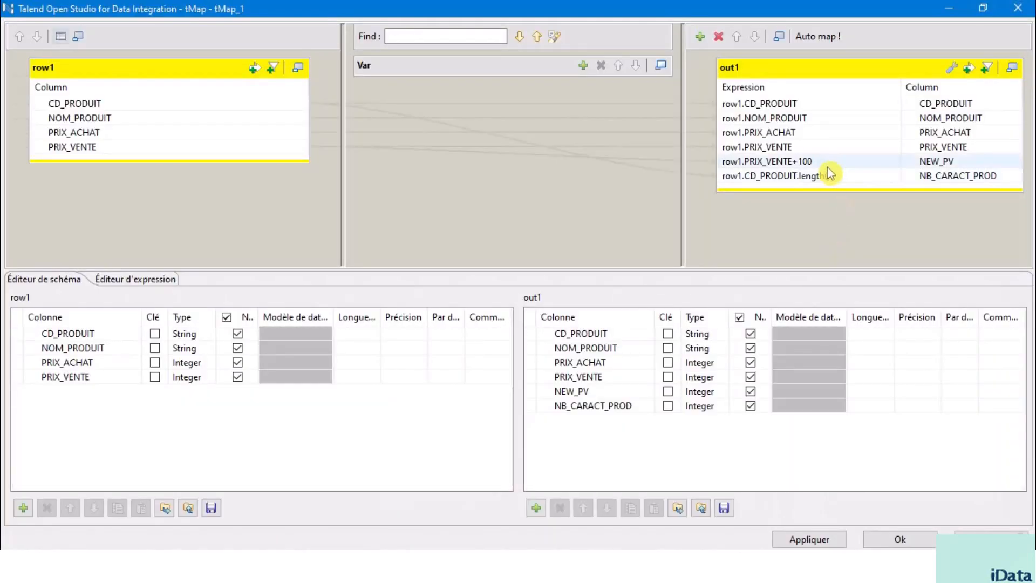
pyautogui.click(839, 160)
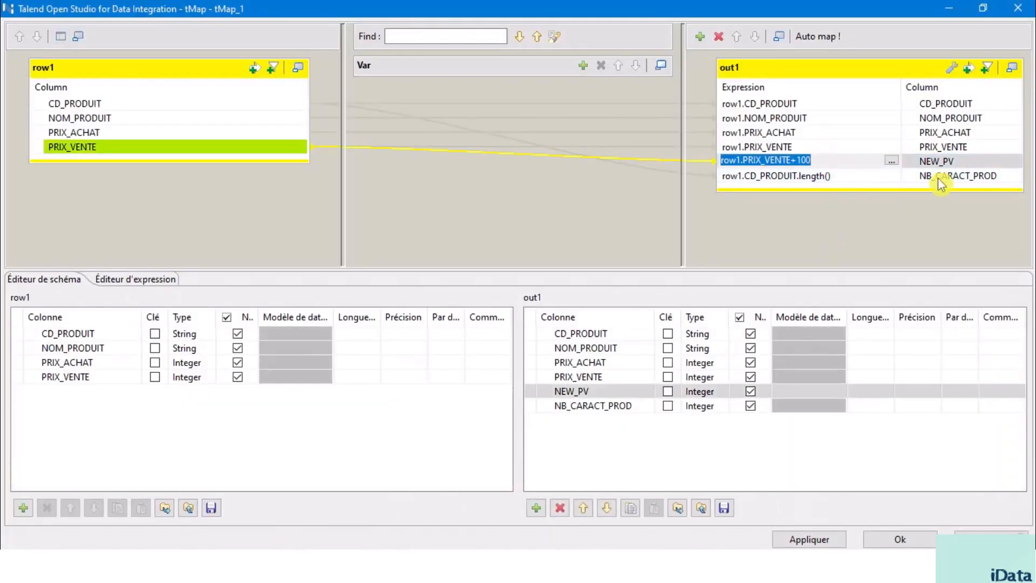
pyautogui.click(891, 161)
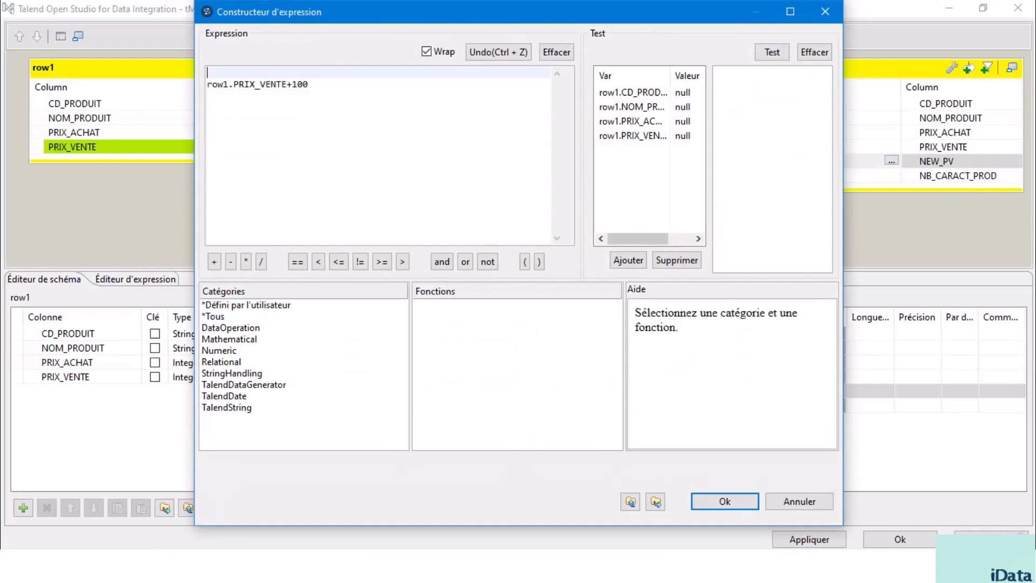
pyautogui.write('Relational.IS')
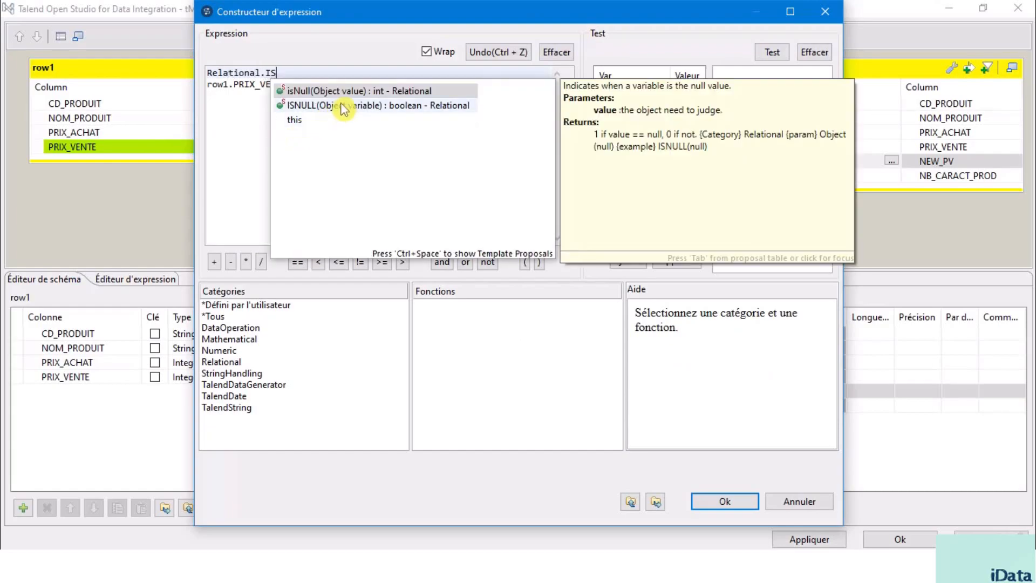
pyautogui.doubleClick(341, 106)
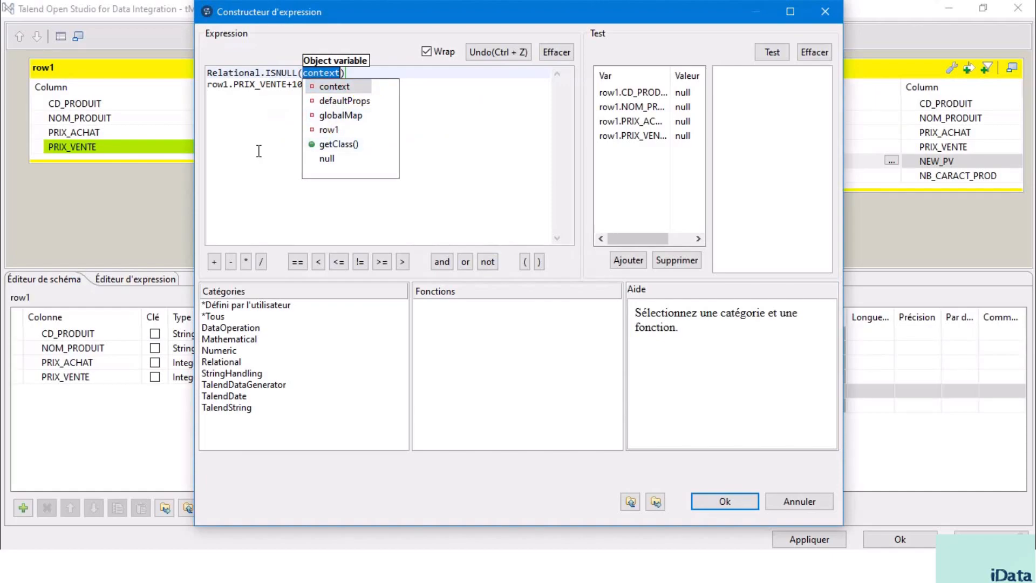
pyautogui.write('row1.PRIX_VENTE')
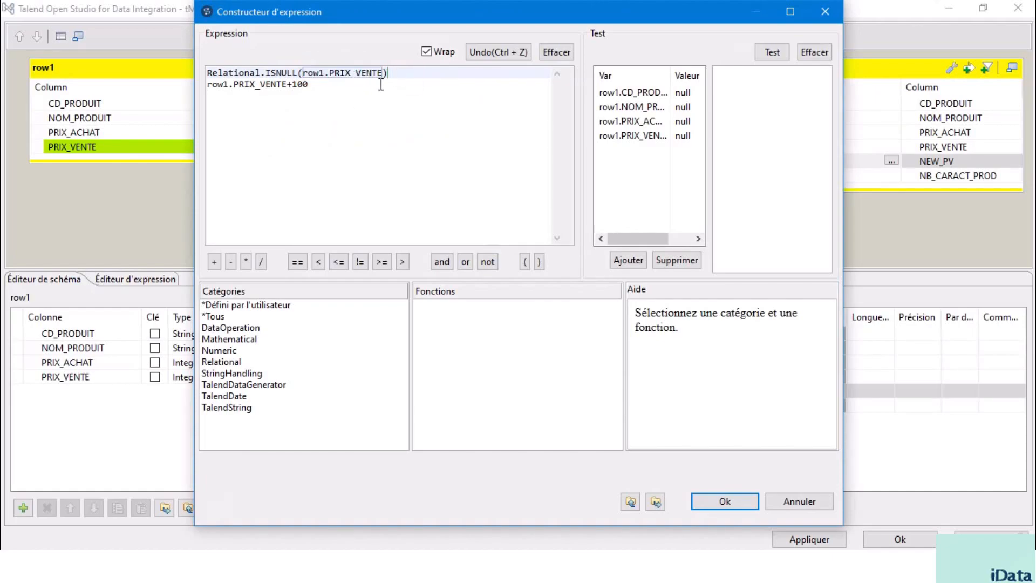
pyautogui.write('?100:')
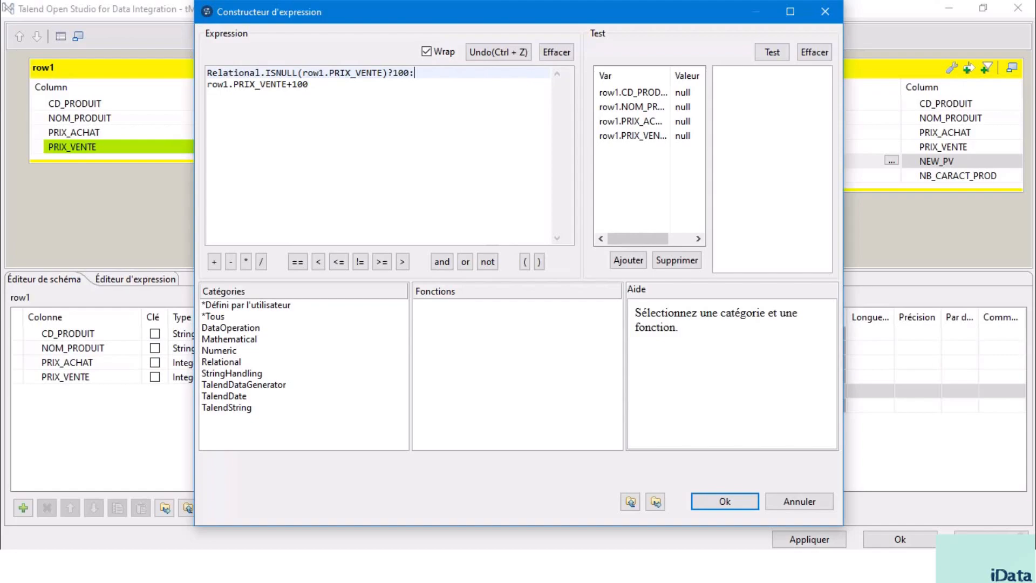
pyautogui.click(293, 85)
pyautogui.click(329, 86)
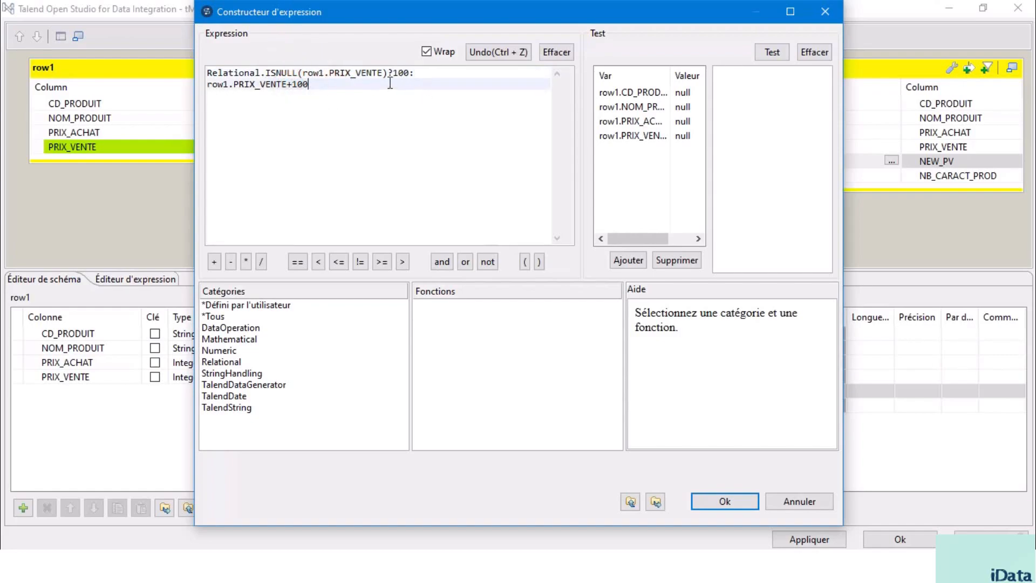
pyautogui.click(721, 510)
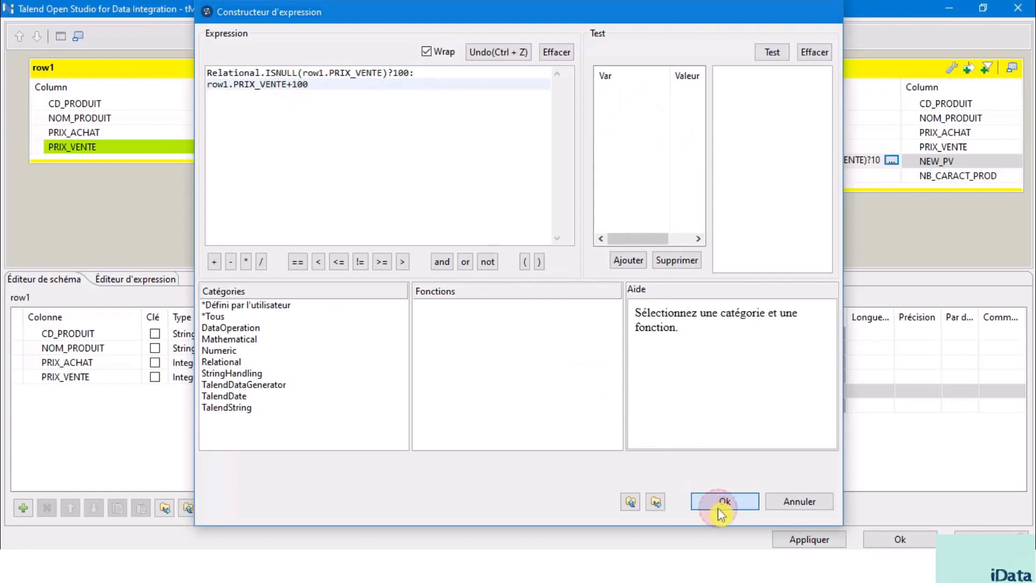
# - Change the NB_CARACT_PROD expression in the expression builder to Relational.ISNULL(row1.CD_PRODUIT)?0:row1.CD_PRODUIT.length() and accept the tMap_1 mapping
pyautogui.click(840, 179)
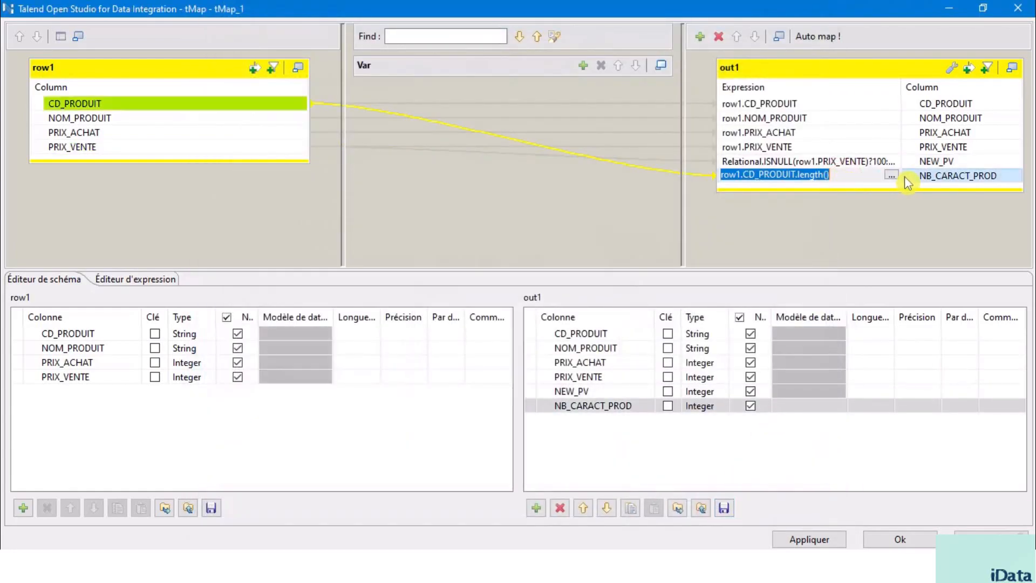
pyautogui.click(891, 175)
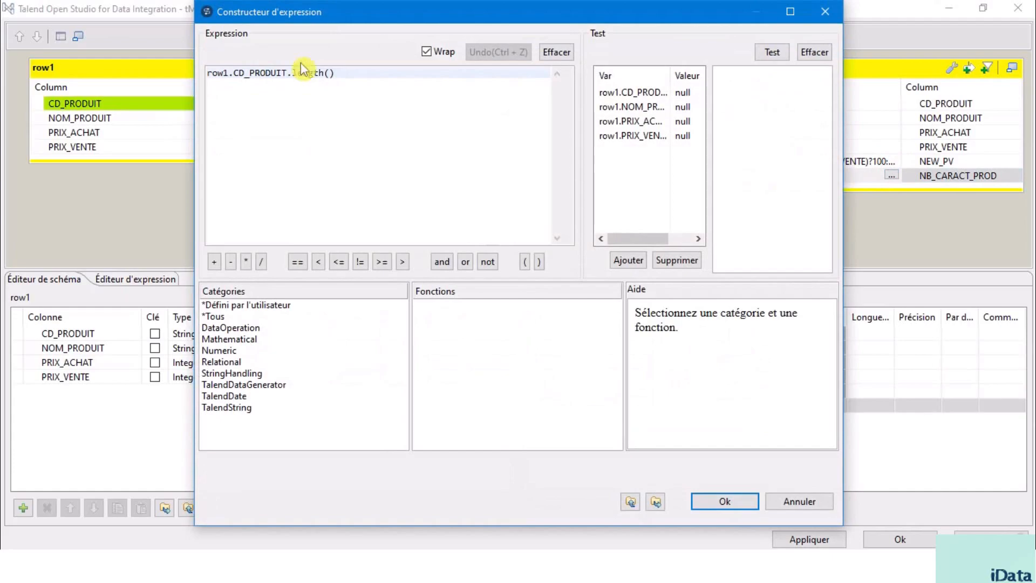
pyautogui.moveTo(286, 73); pyautogui.dragTo(194, 76)
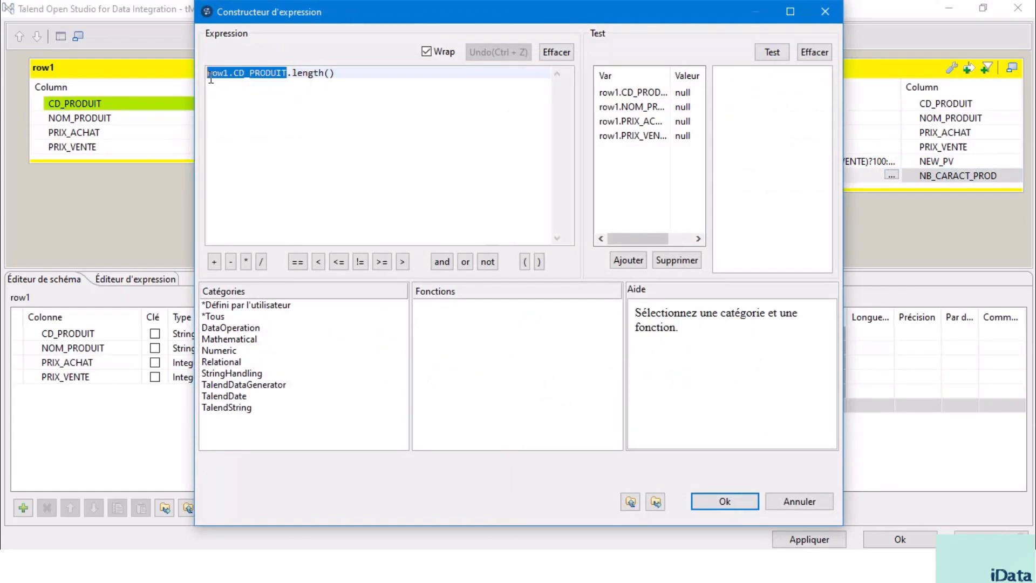
pyautogui.click(211, 79)
pyautogui.press('Return')
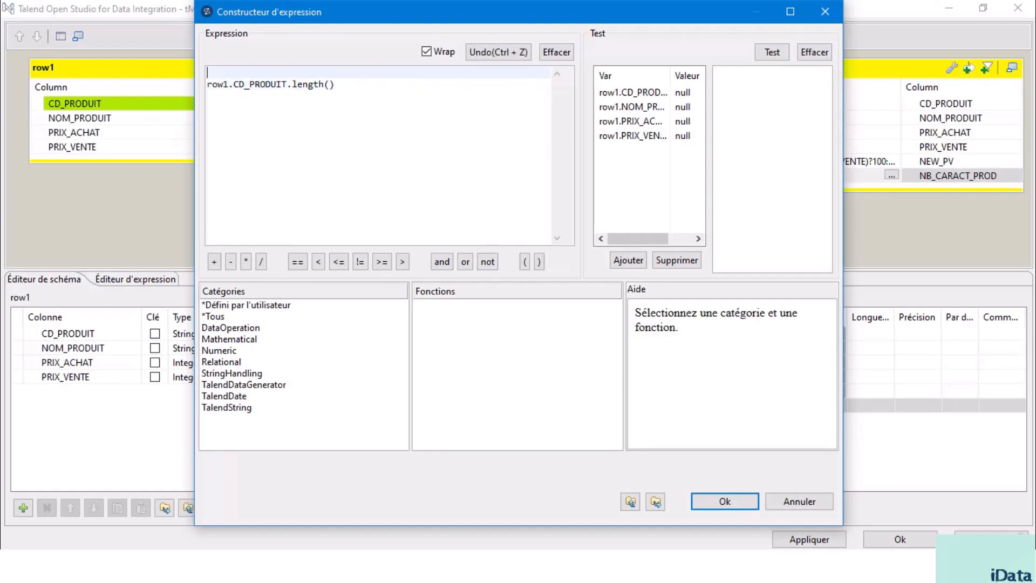
pyautogui.write('Relational.IS')
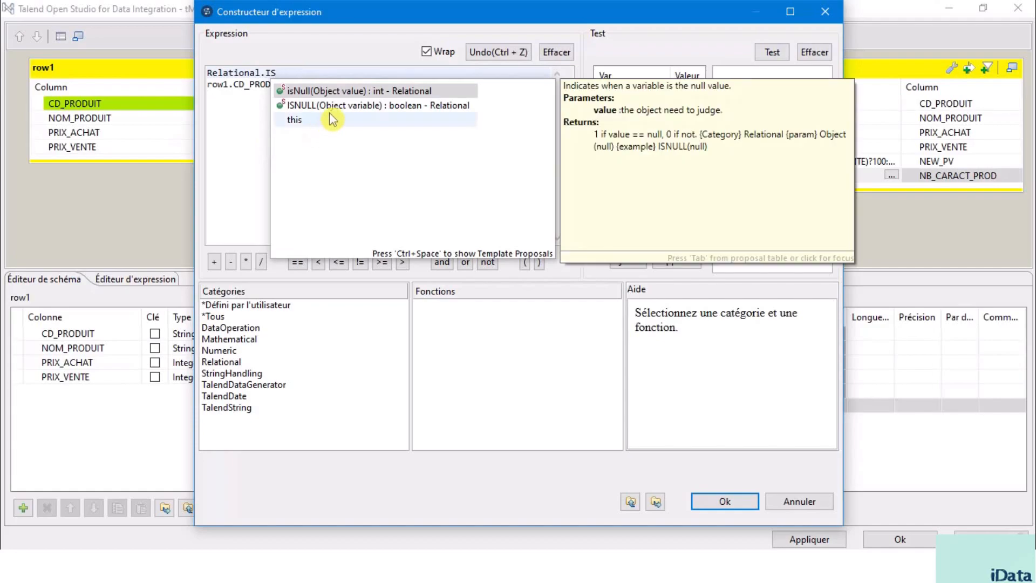
pyautogui.doubleClick(353, 106)
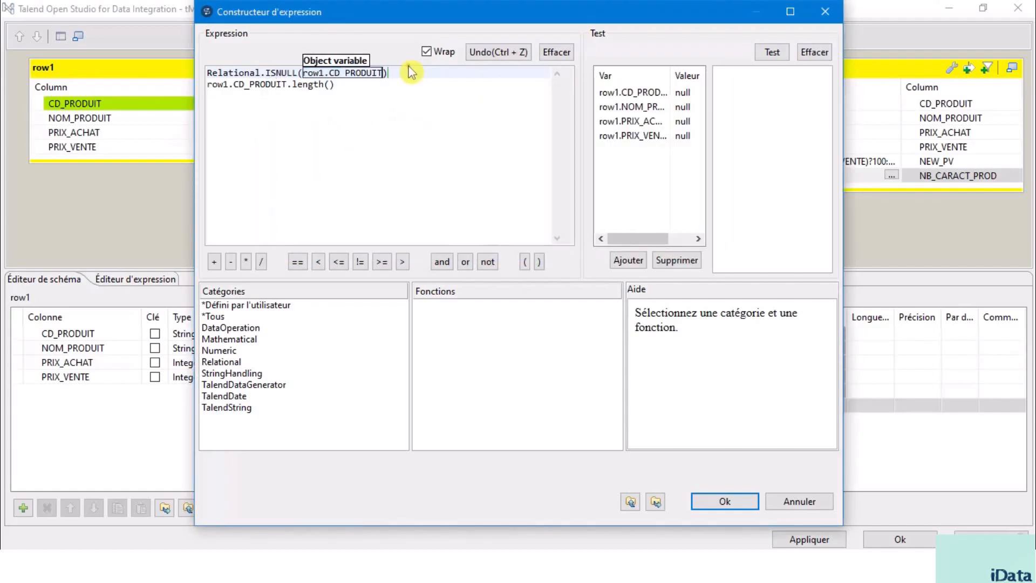
pyautogui.click(402, 76)
pyautogui.write('?0:')
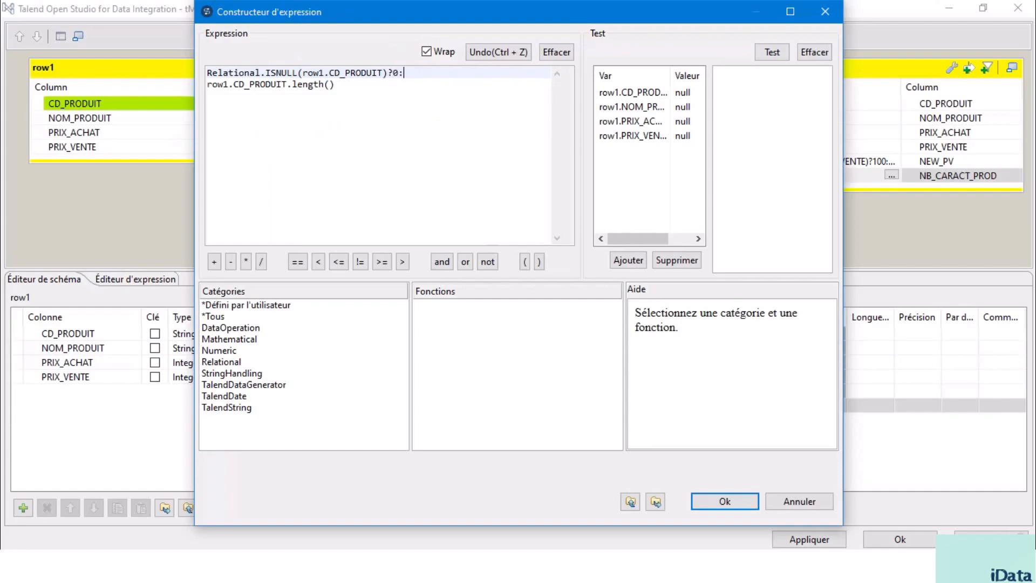
pyautogui.moveTo(358, 85); pyautogui.dragTo(182, 86)
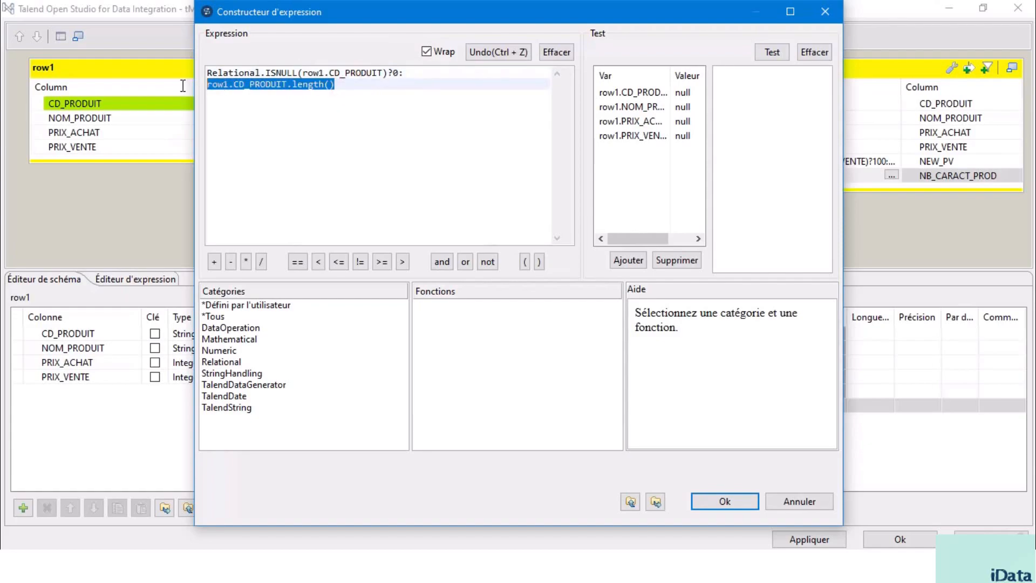
pyautogui.click(725, 502)
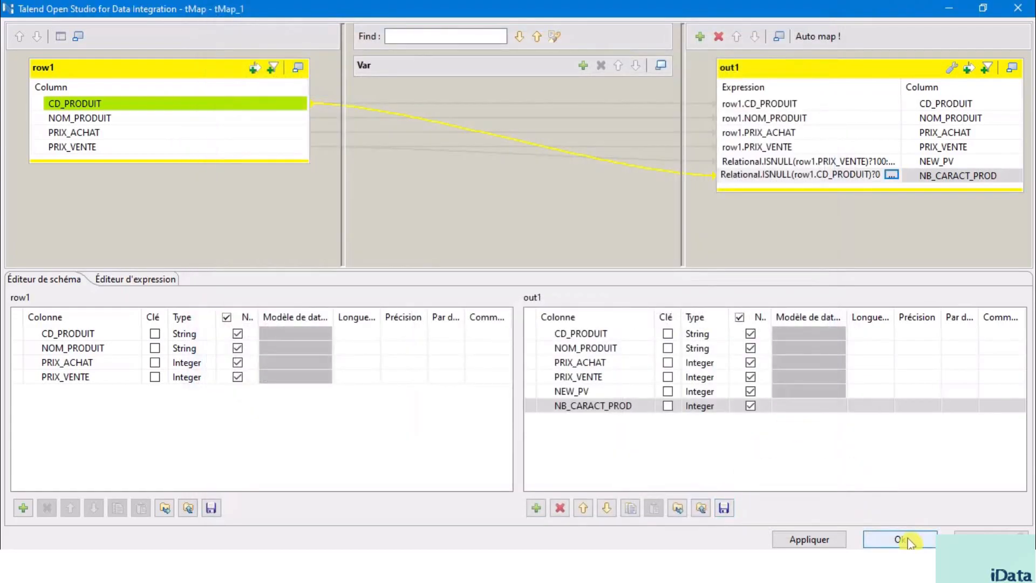
pyautogui.click(911, 541)
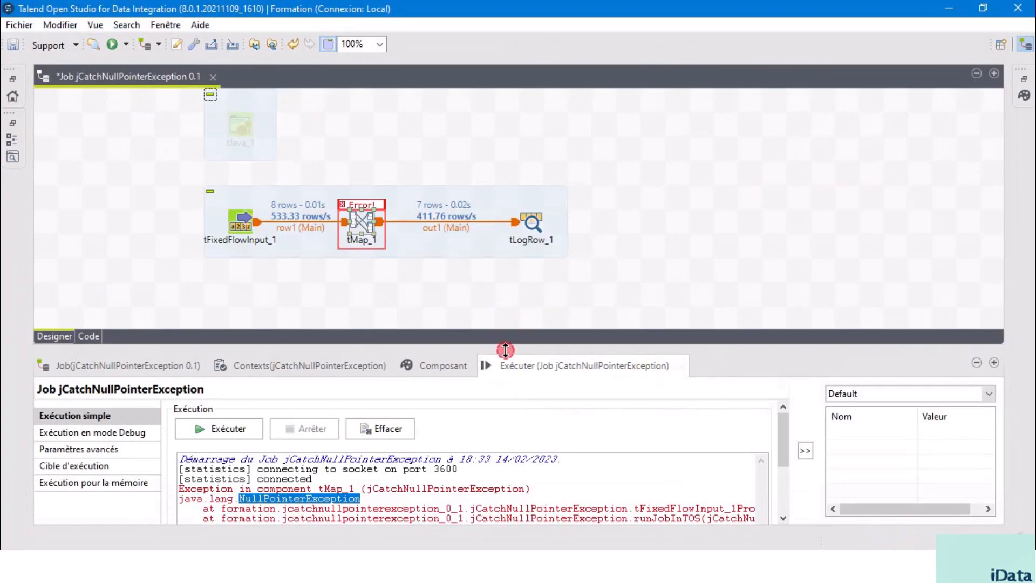
# - Run the job with the console area enlarged and check the computed NEW_PV and NB_CARACT_PROD values in the row containing nulls
pyautogui.moveTo(504, 350); pyautogui.dragTo(549, 187)
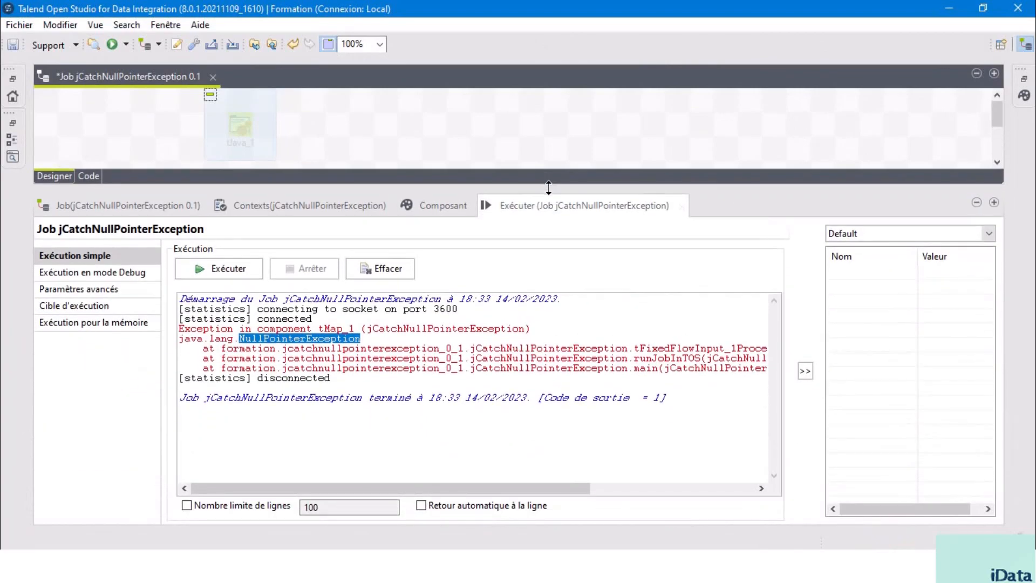
pyautogui.click(224, 268)
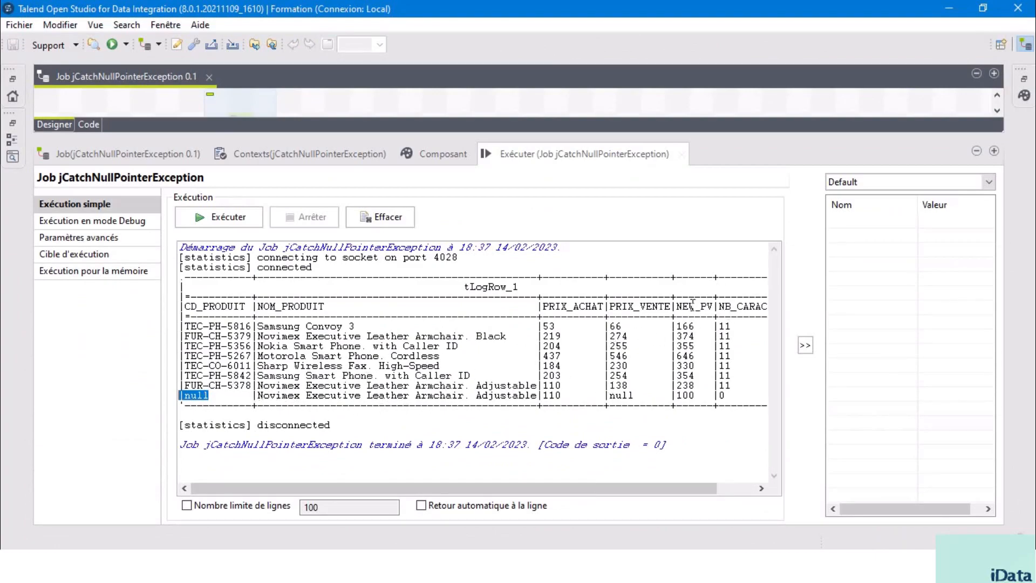
pyautogui.click(686, 395)
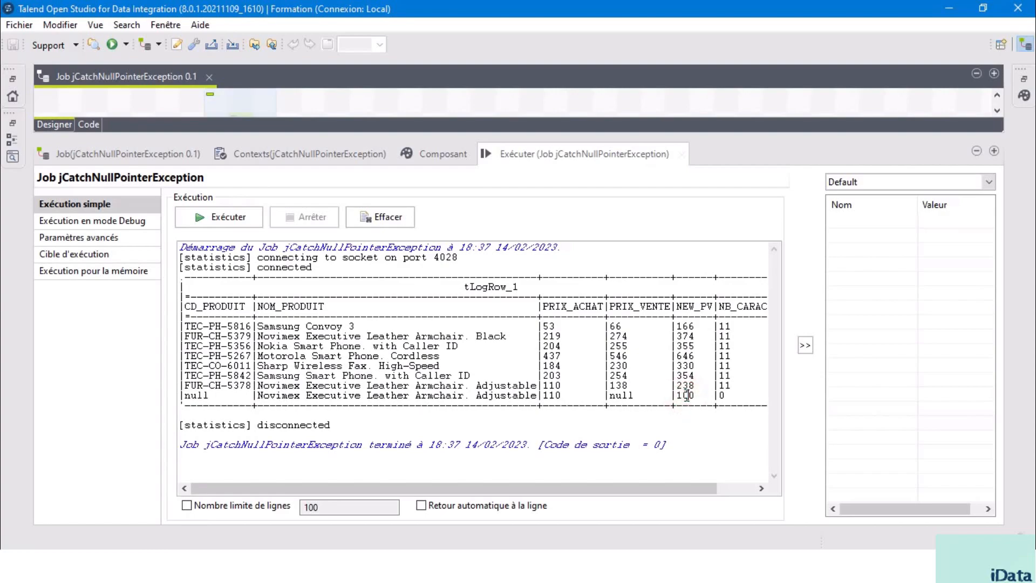
pyautogui.doubleClick(621, 395)
pyautogui.doubleClick(688, 398)
pyautogui.doubleClick(194, 397)
pyautogui.doubleClick(721, 395)
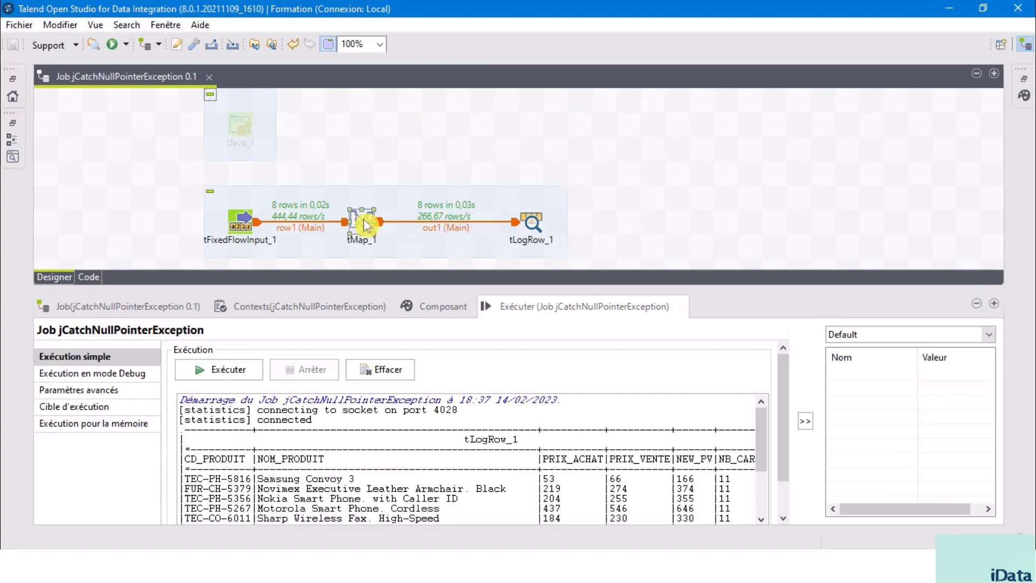
# - Reopen tMap_1 and open the out1 column NEW_PV's expression in the expression builder
pyautogui.doubleClick(362, 223)
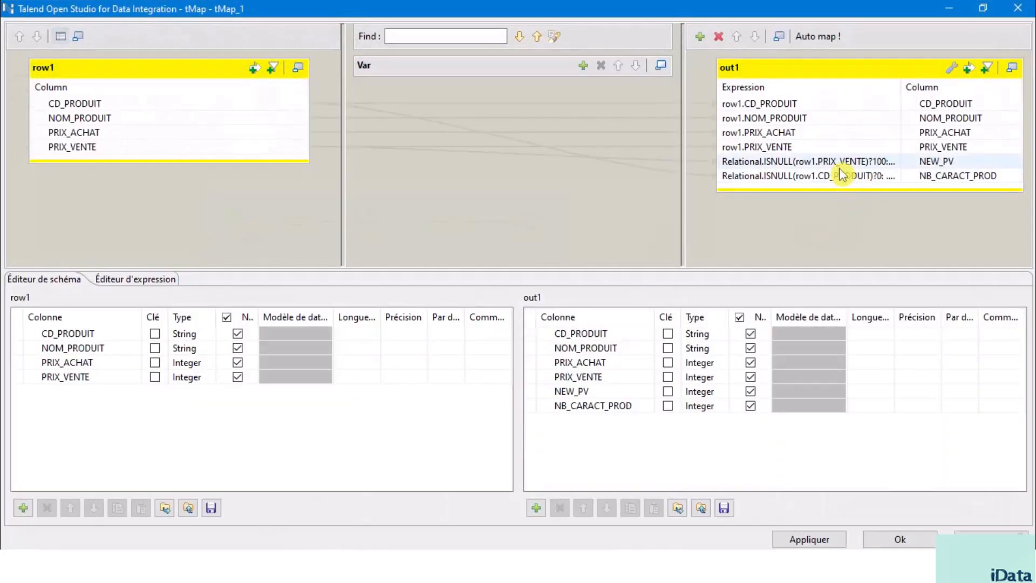
pyautogui.click(842, 161)
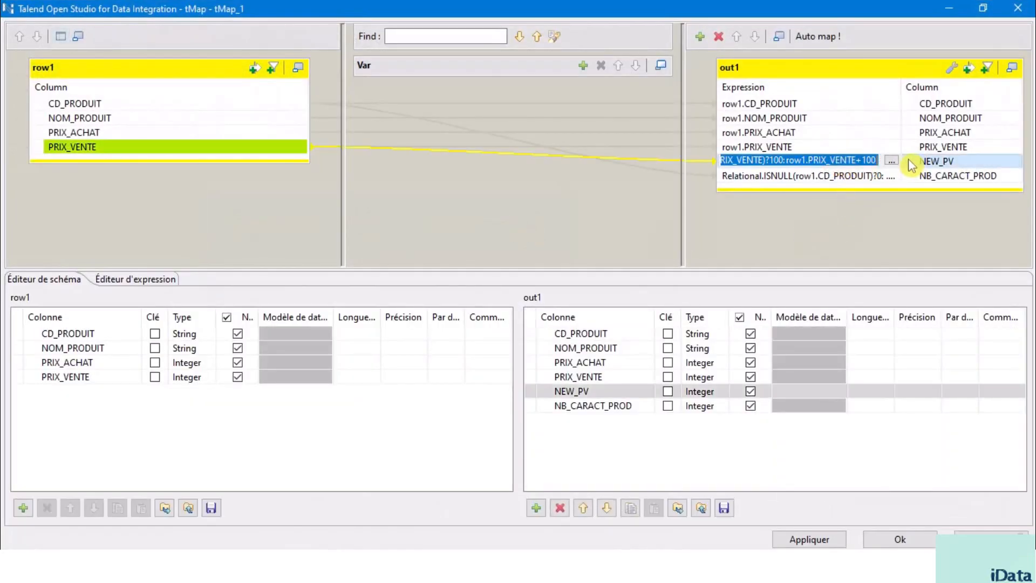
pyautogui.click(891, 159)
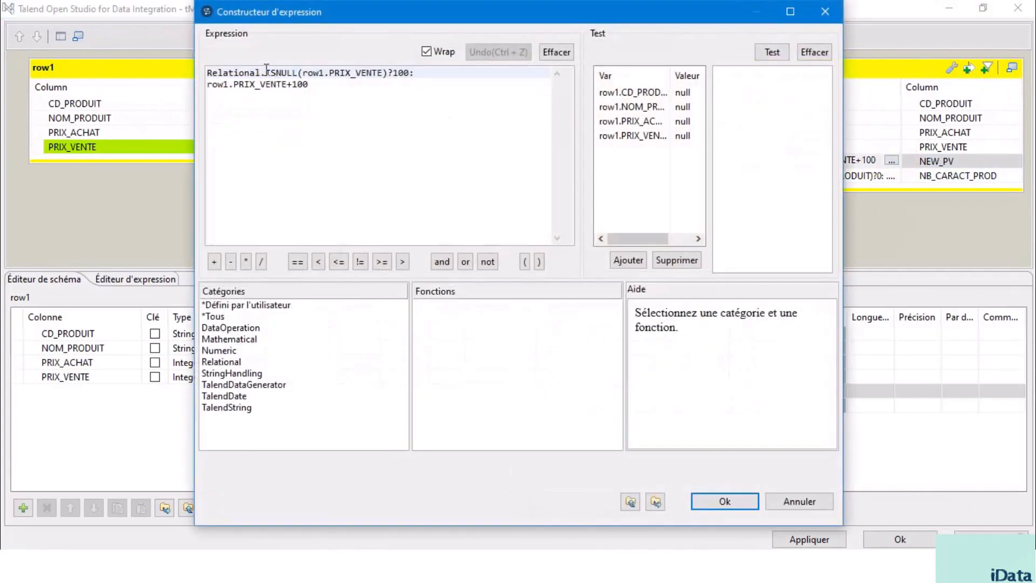